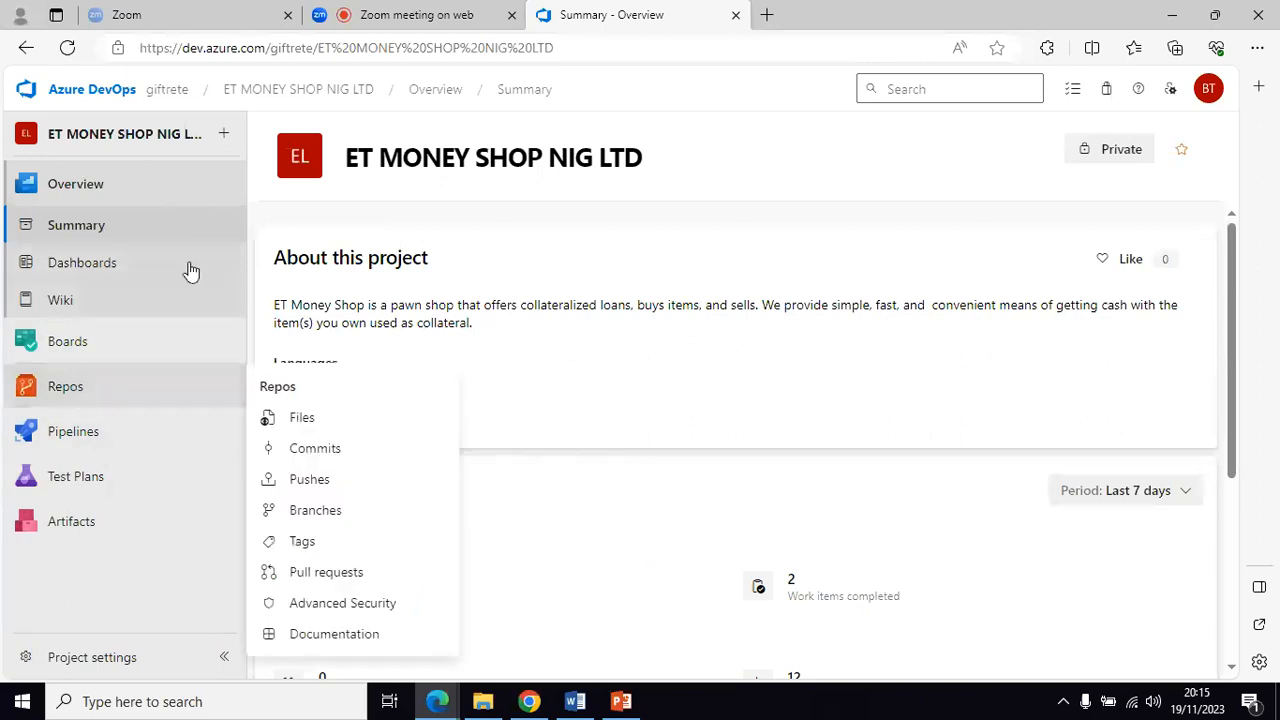
Step: Open backlog item 17166 'Home page rework' from the In QA column of the team Kanban board
left_click(52, 343)
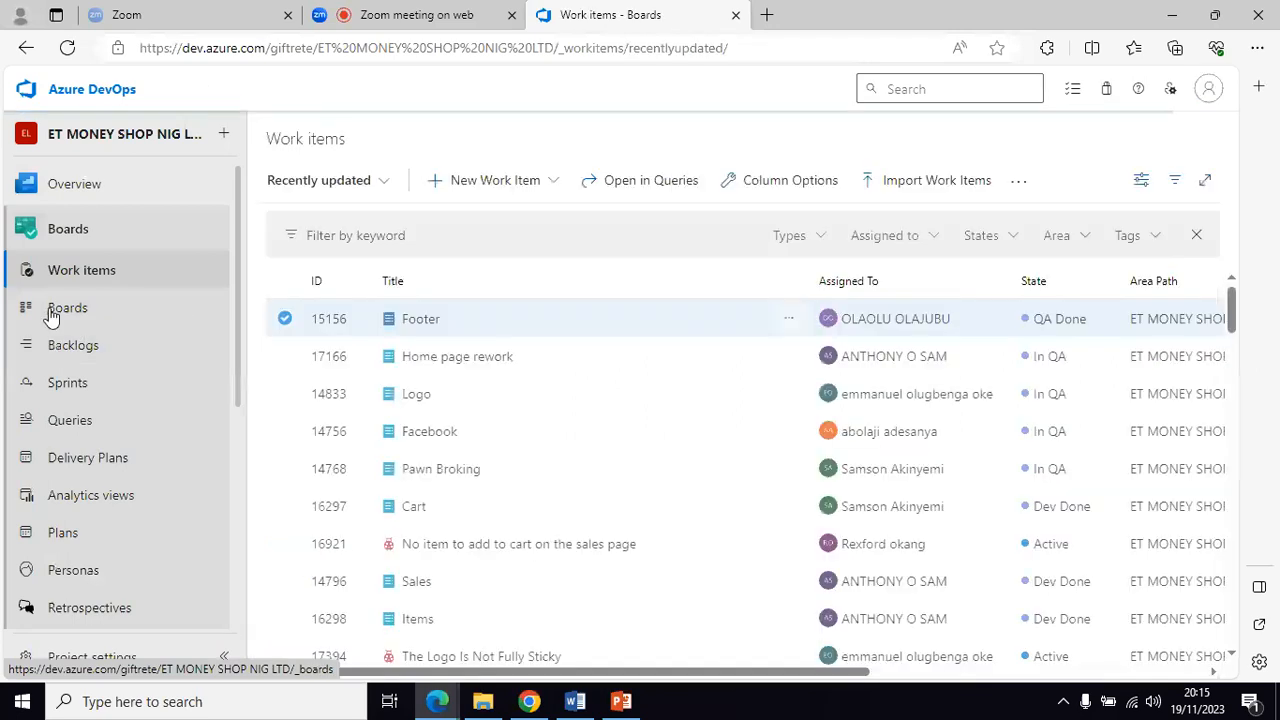
left_click(68, 311)
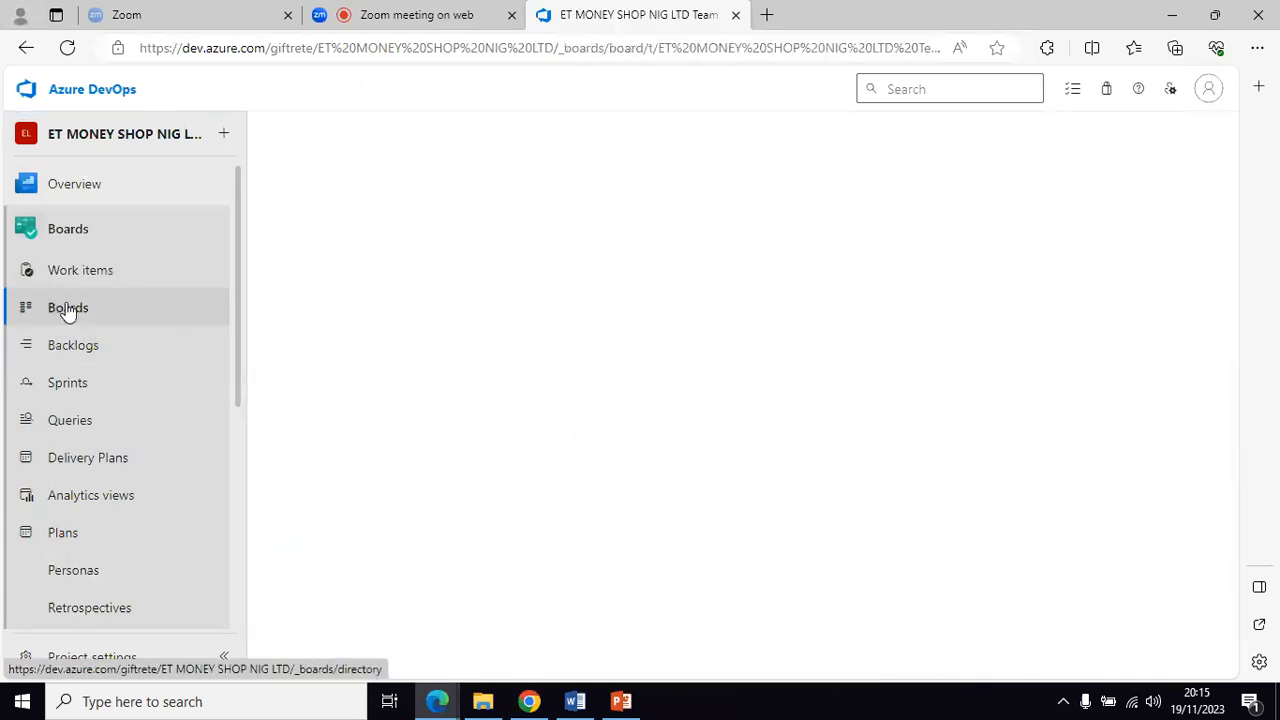
scroll(604, 529, "right", 1)
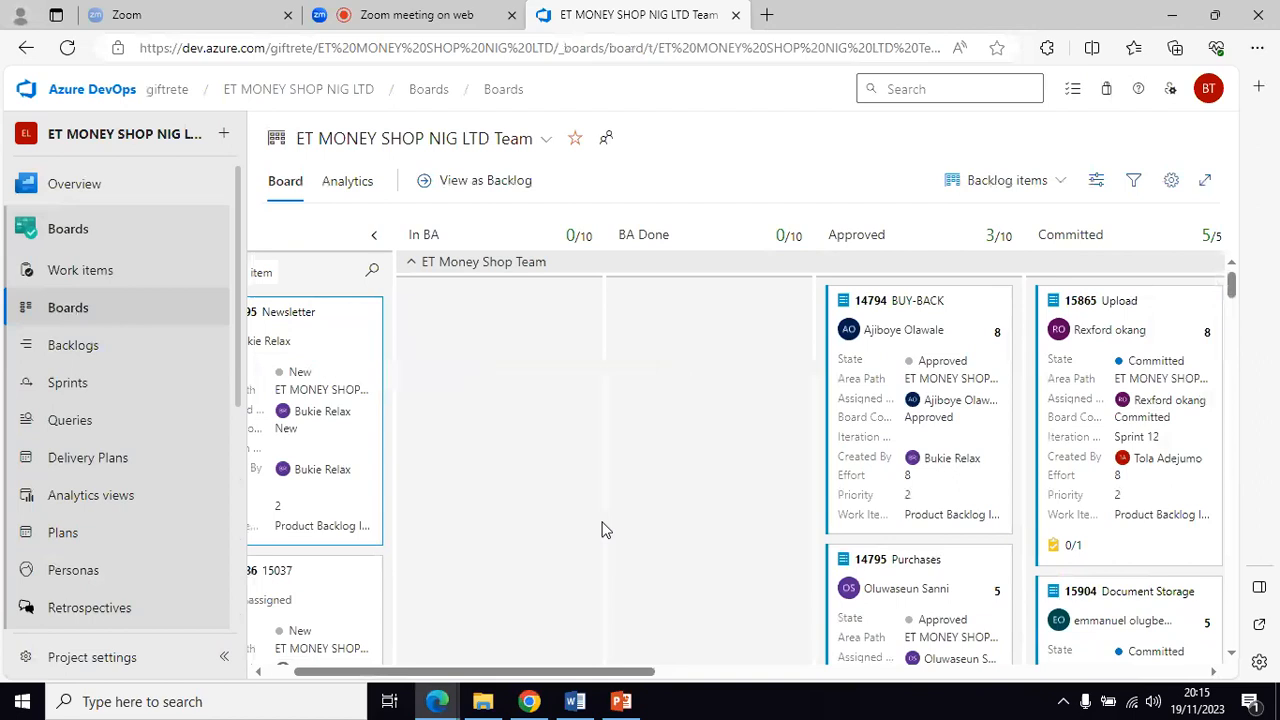
scroll(604, 529, "right", 5)
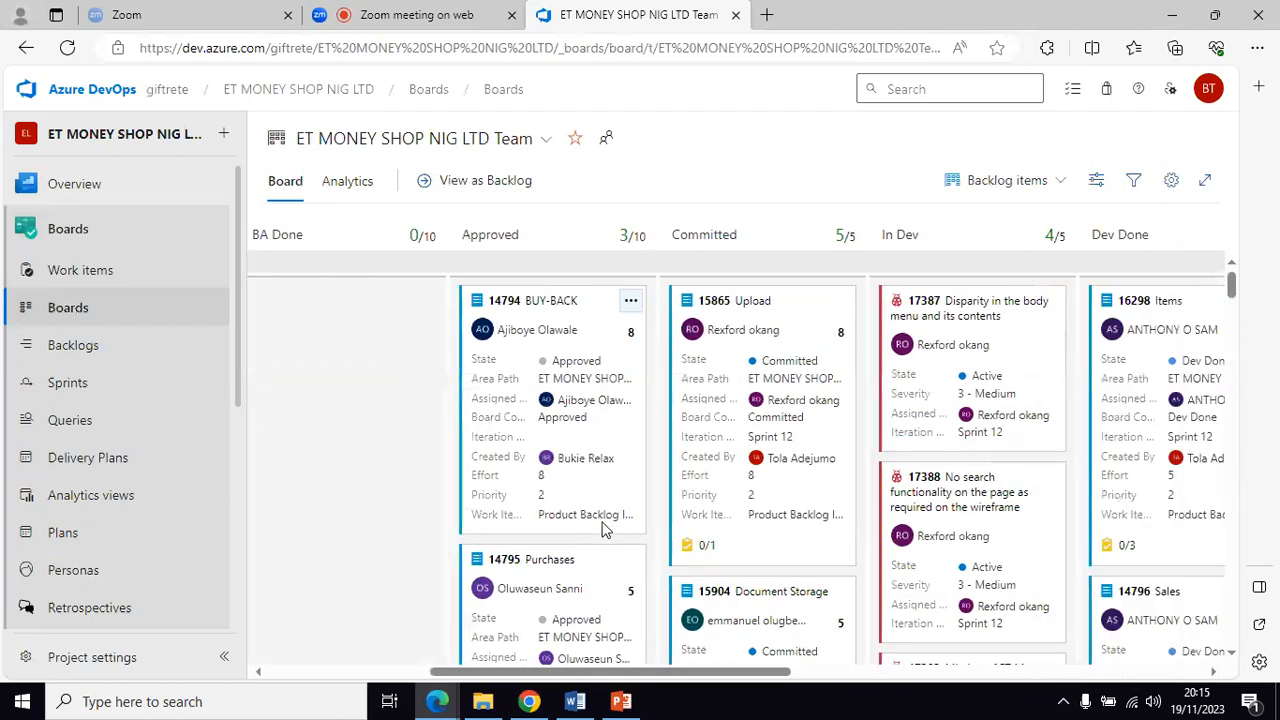
scroll(604, 529, "right", 4)
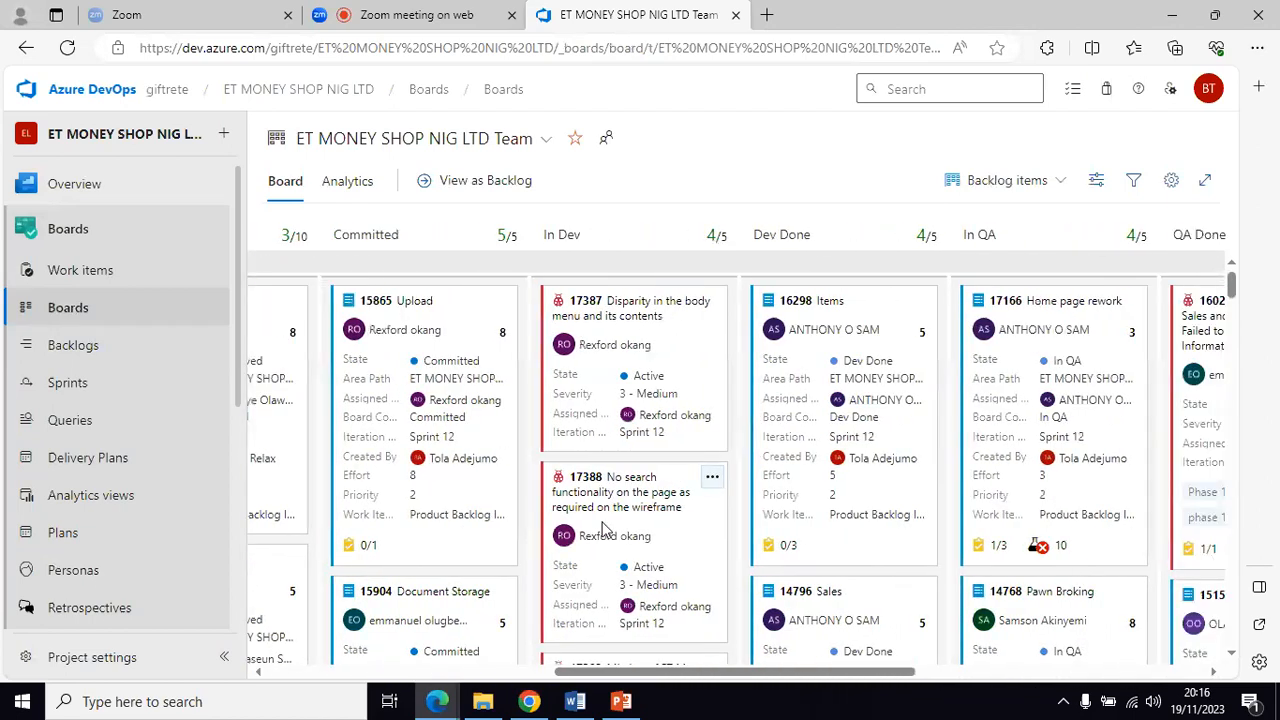
scroll(604, 529, "right", 2)
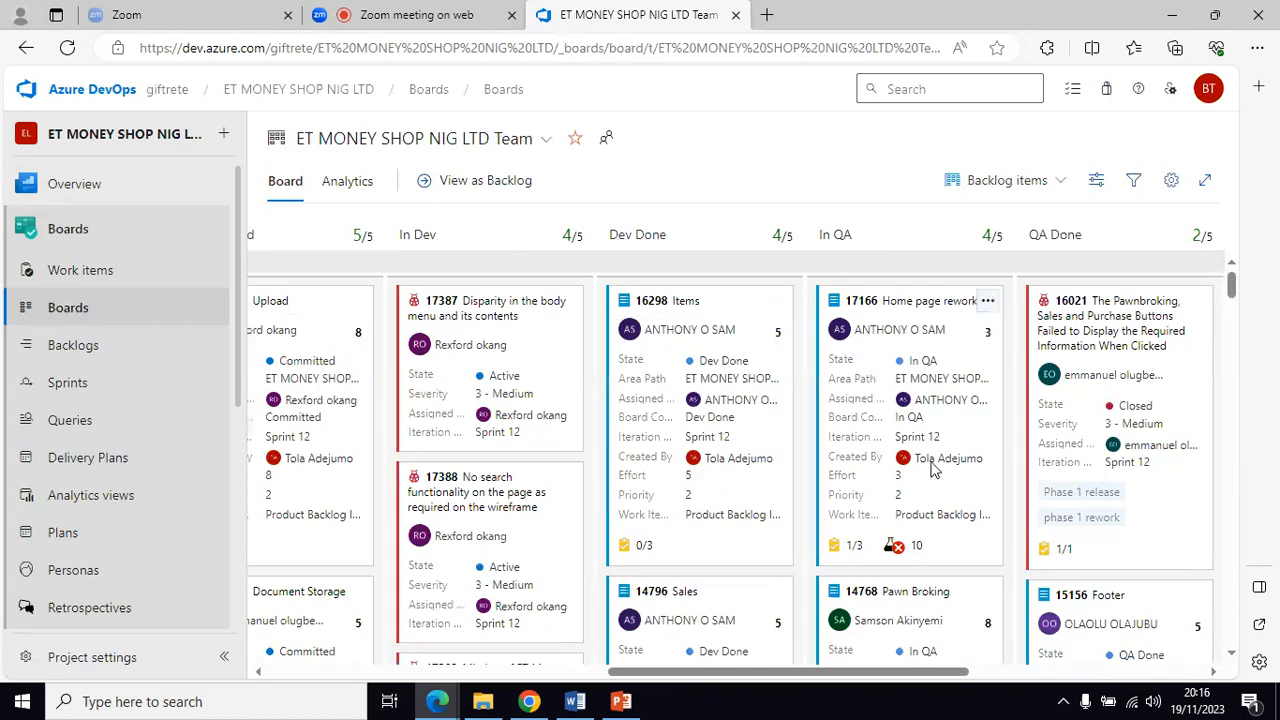
left_click(909, 301)
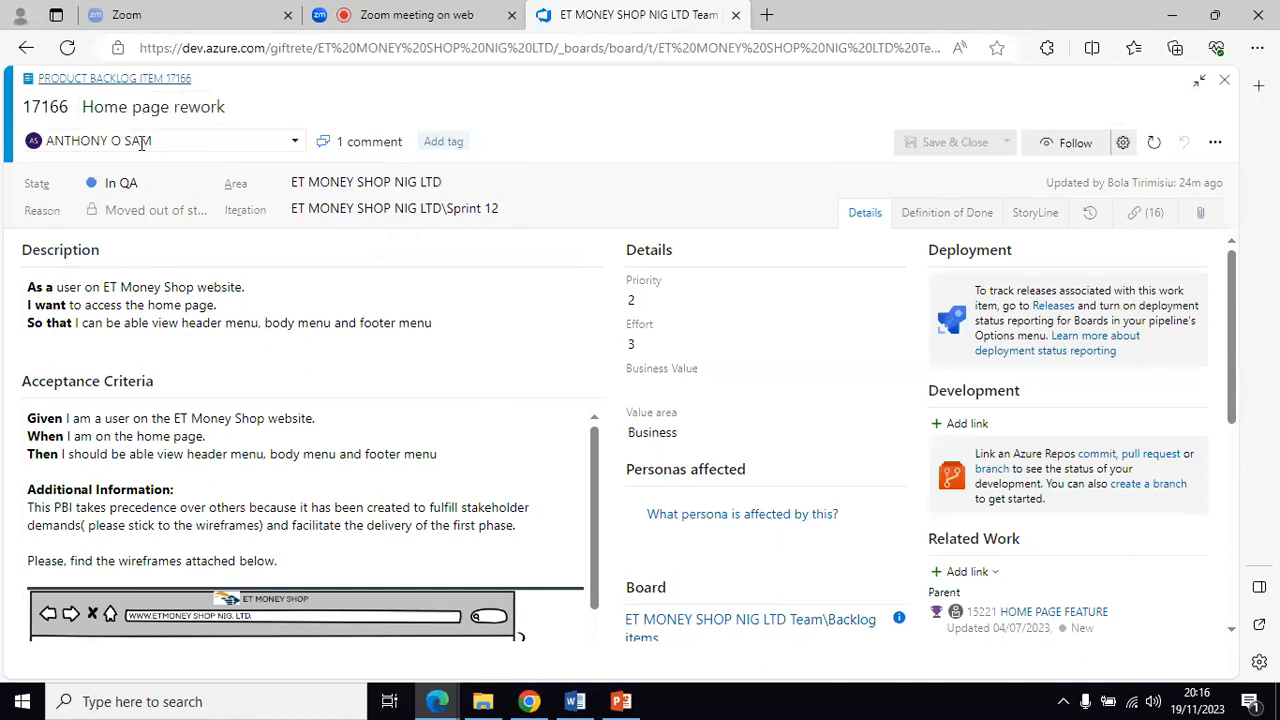
Step: Tag item 17166 with the existing 'Phase 1 release' tag
left_click(446, 146)
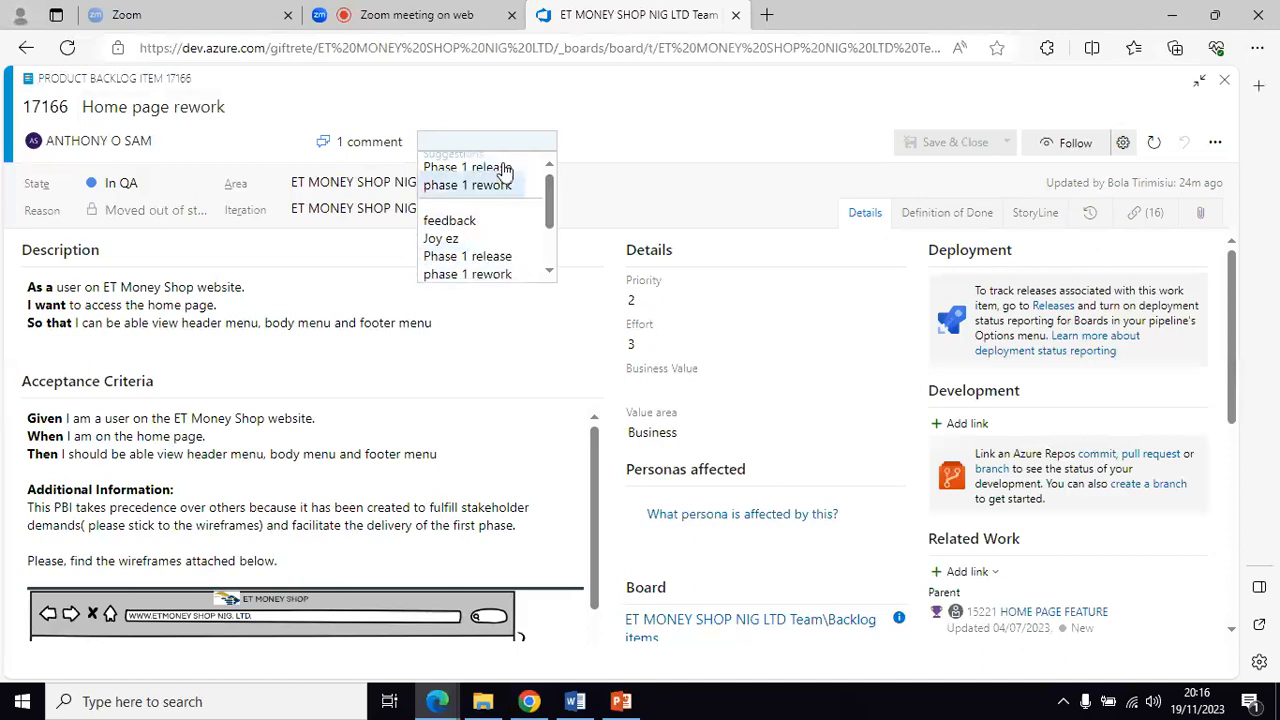
mouse_move(551, 197)
left_mouse_down()
mouse_move(553, 258)
mouse_move(548, 180)
left_mouse_up()
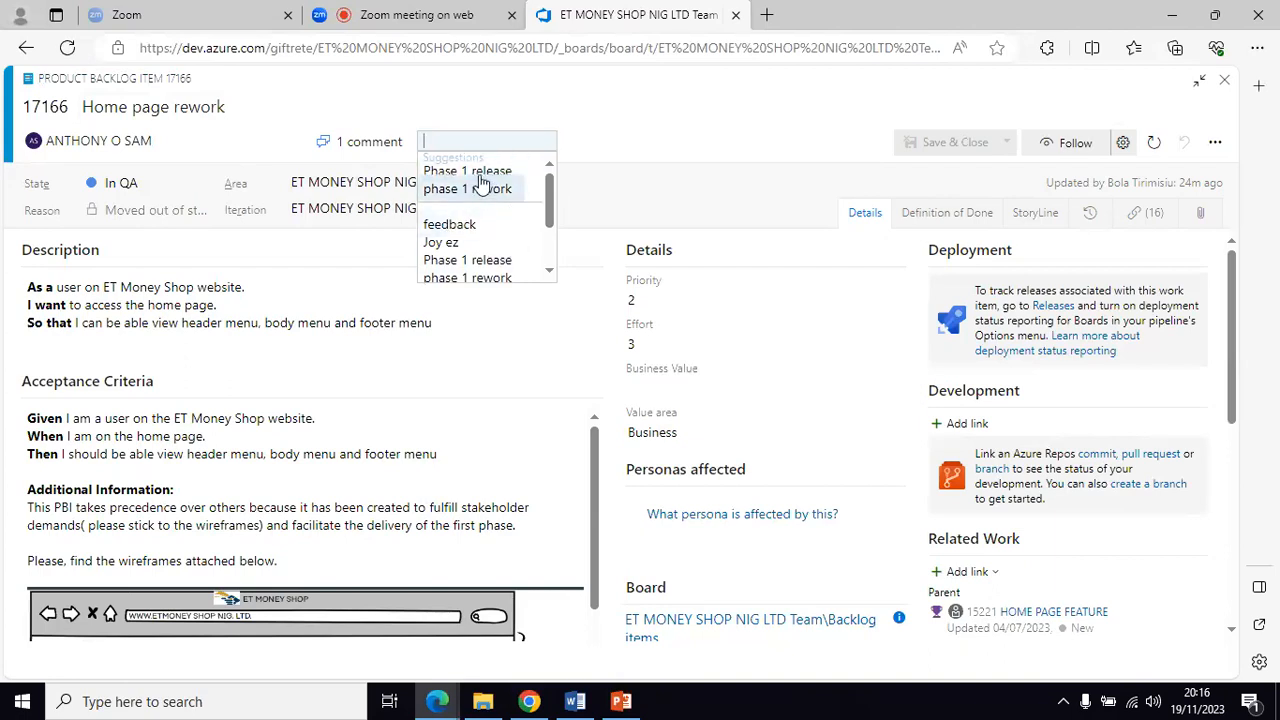
left_click(474, 174)
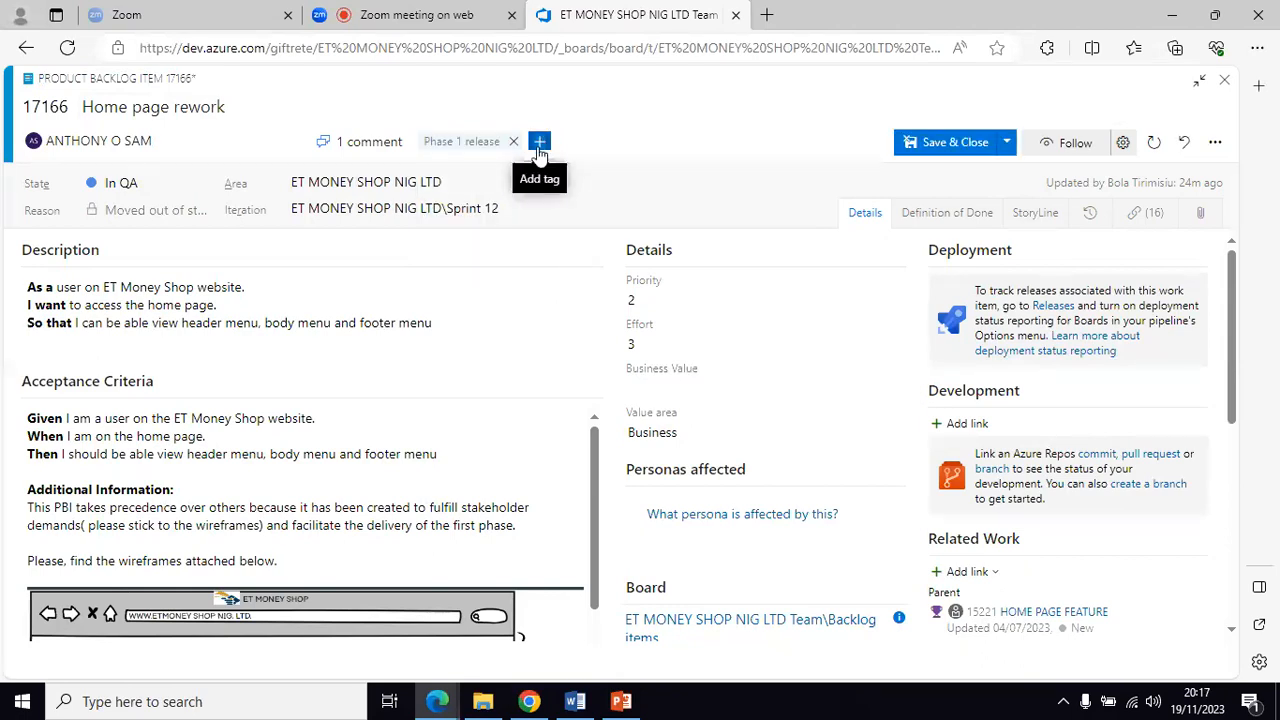
Step: Add a new 'Deployment' tag to the item and save and close it
left_click(539, 143)
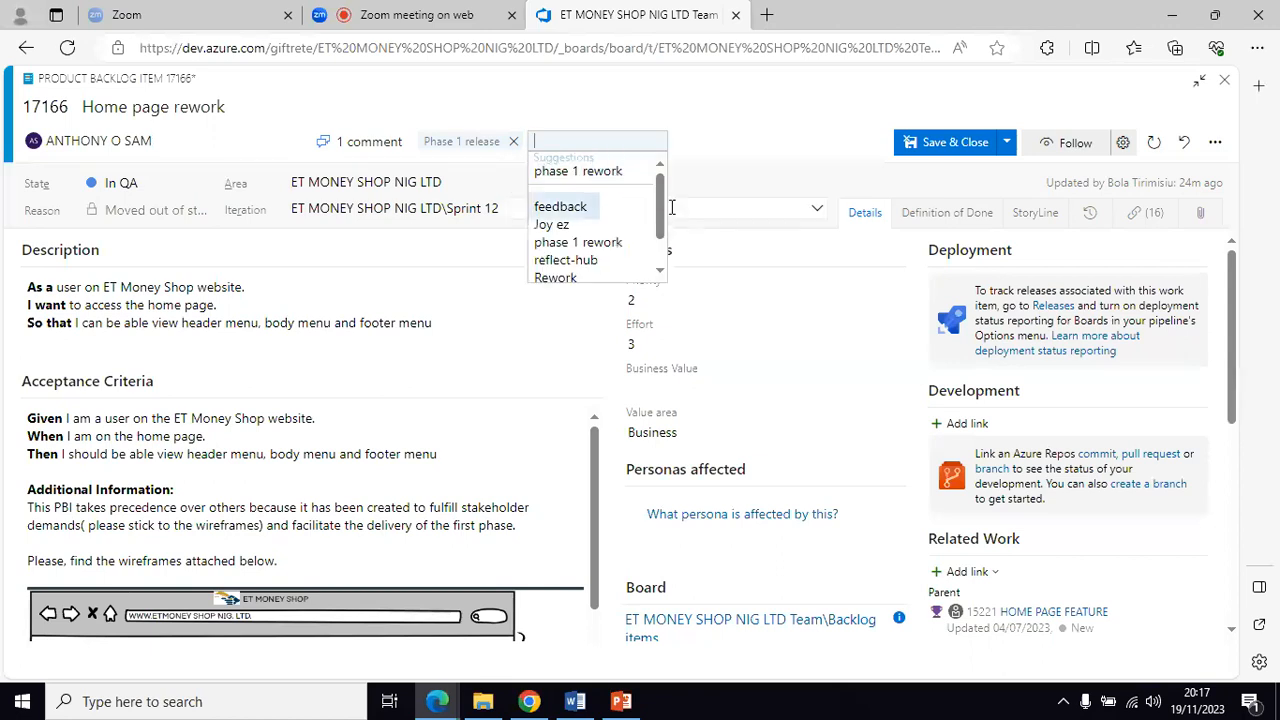
left_click_drag(662, 214, 660, 182)
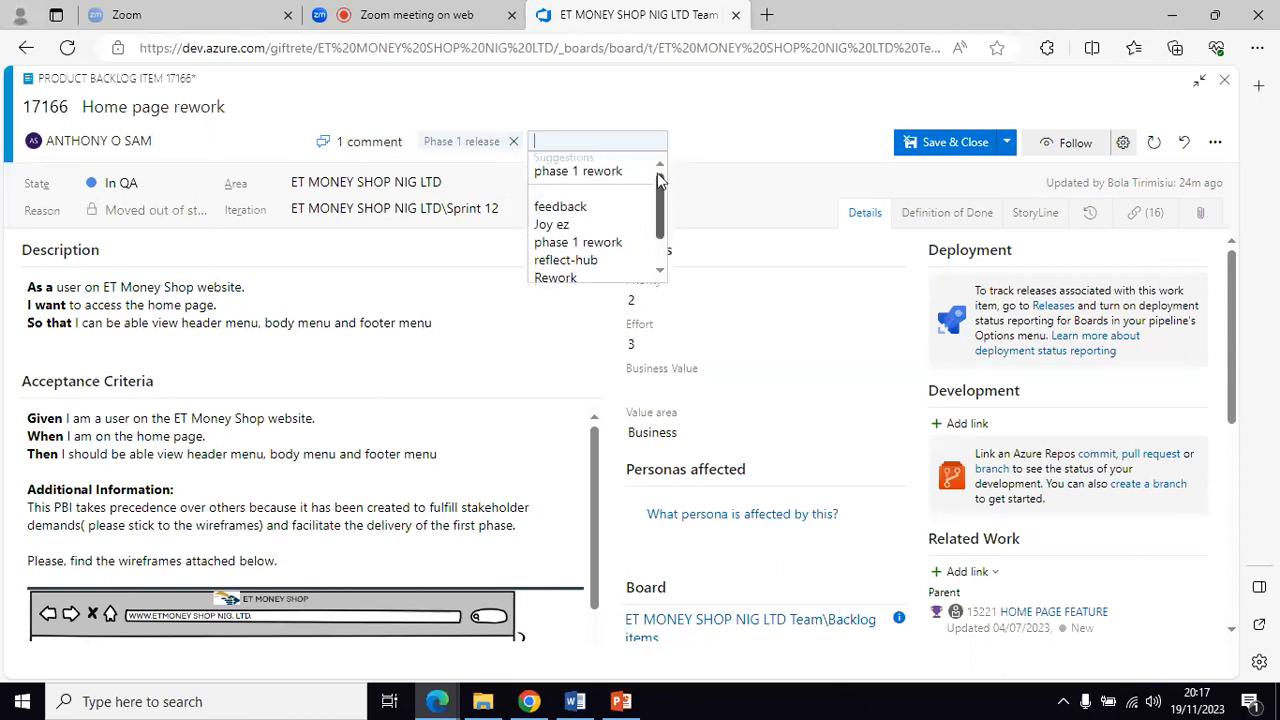
left_click(541, 142)
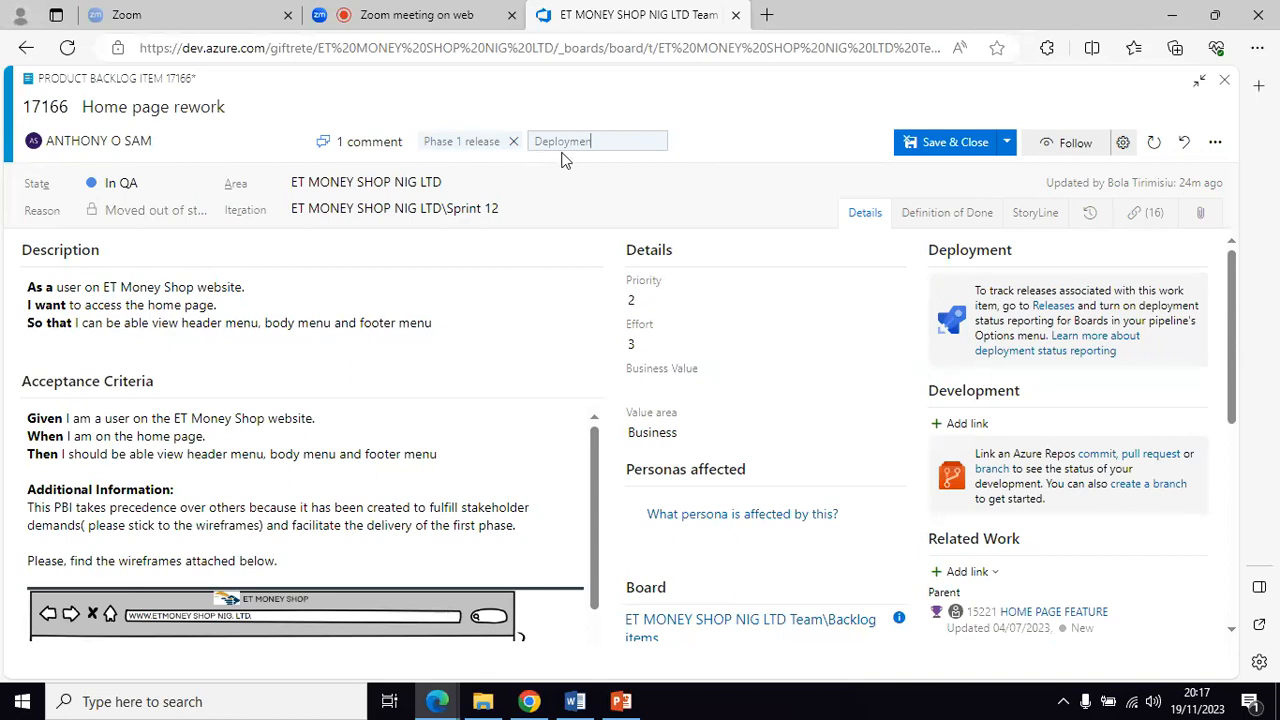
left_click(714, 143)
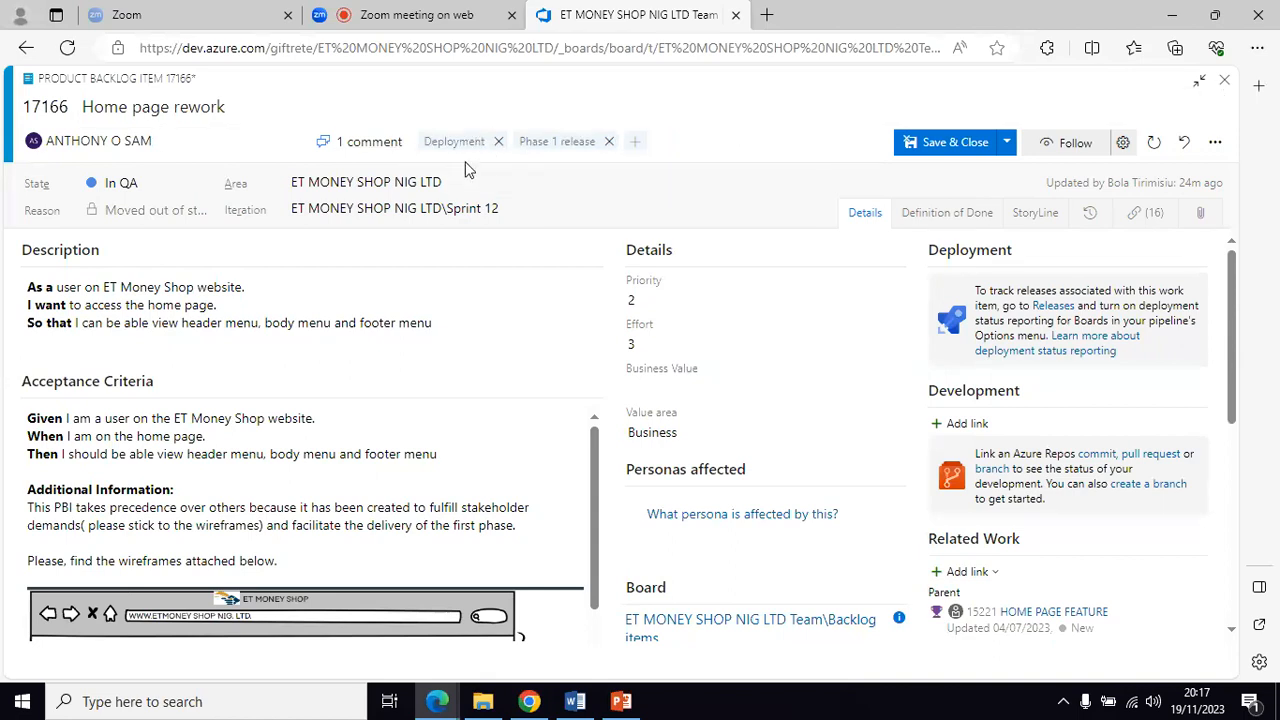
left_click(950, 143)
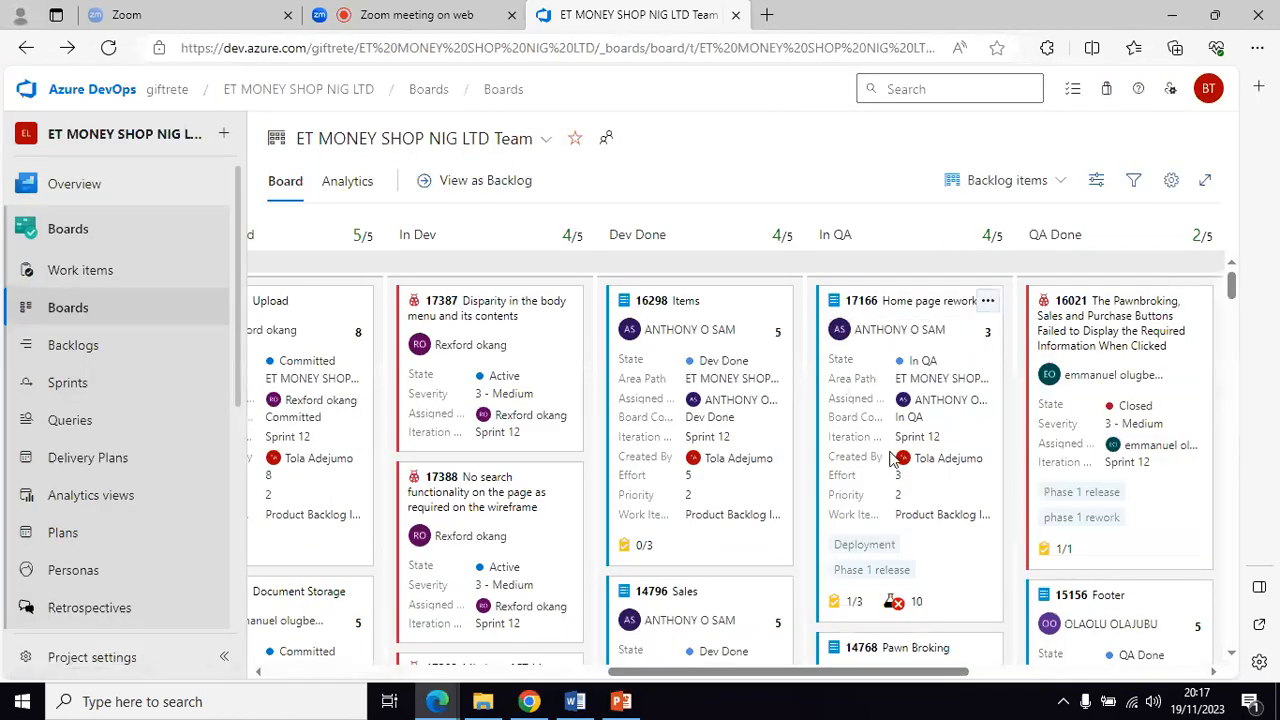
Step: Open Footer item 15156 and tag it 'Phase 1 release'
scroll(898, 464, "right", 1)
scroll(898, 464, "right", 2)
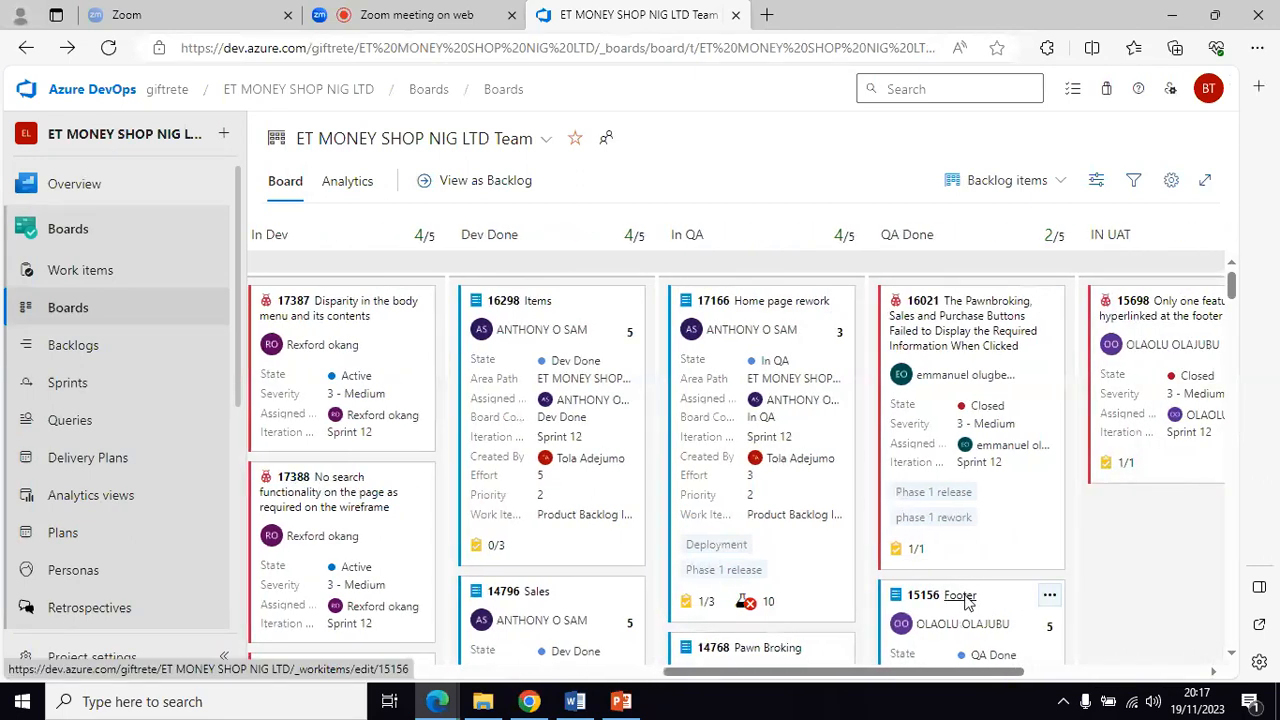
left_click(960, 596)
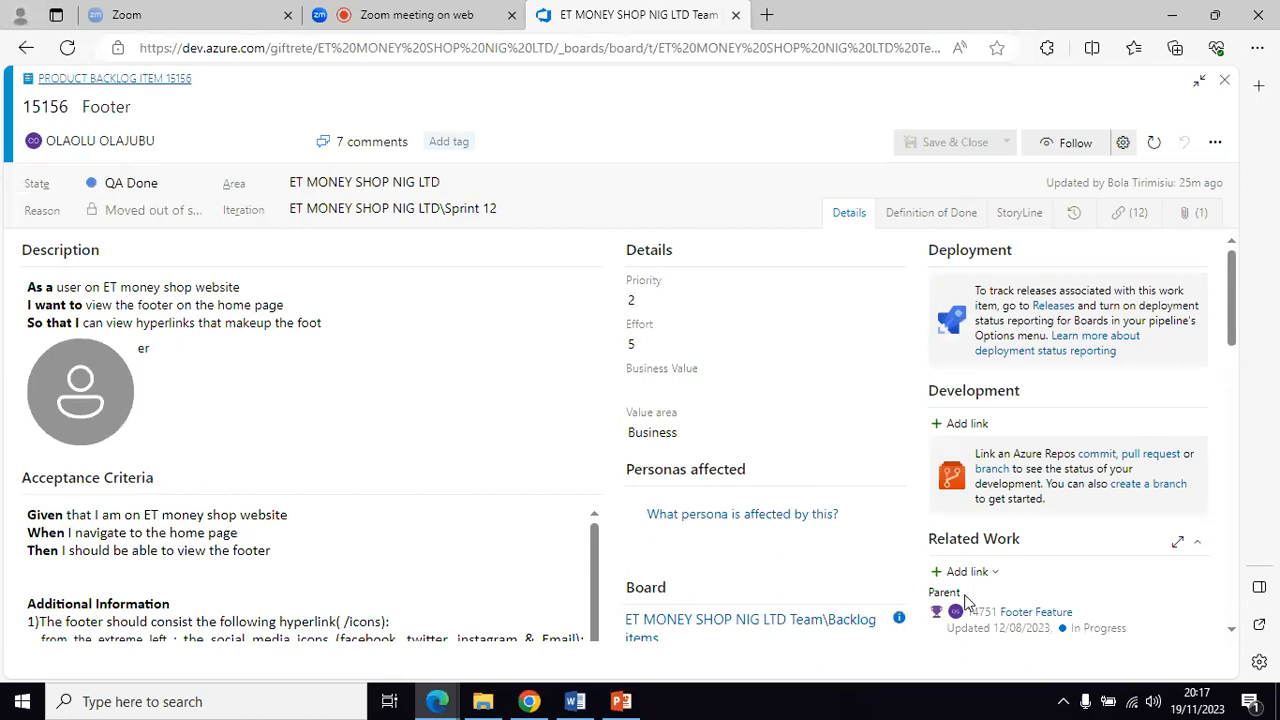
left_click(444, 147)
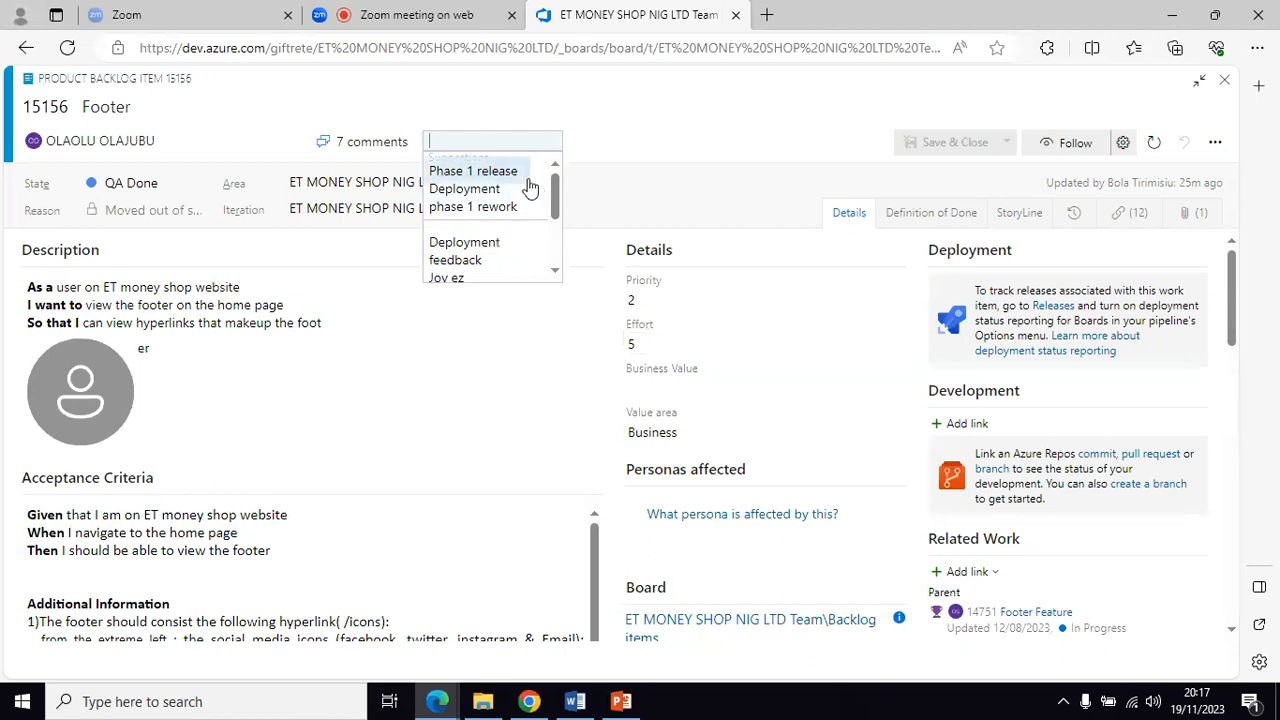
left_click(498, 175)
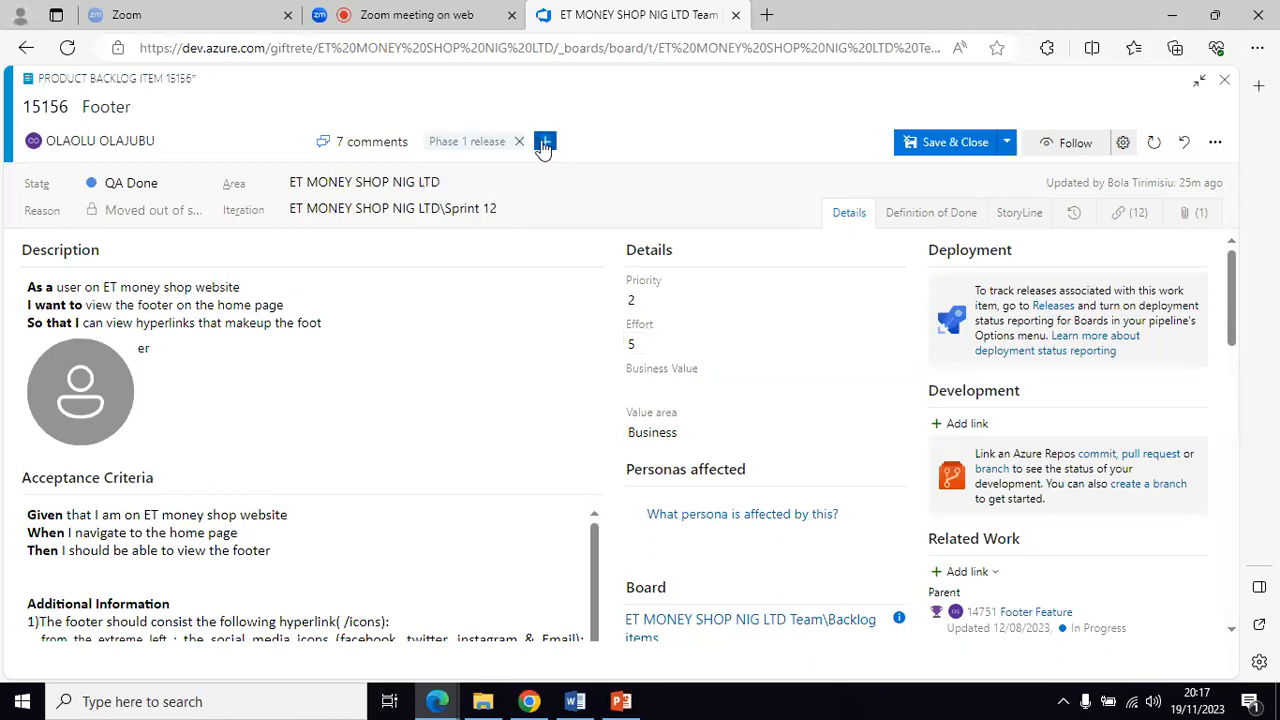
Step: Add the 'phase 1 rework' and 'Deployment' tags to the Footer item and save it
left_click(545, 143)
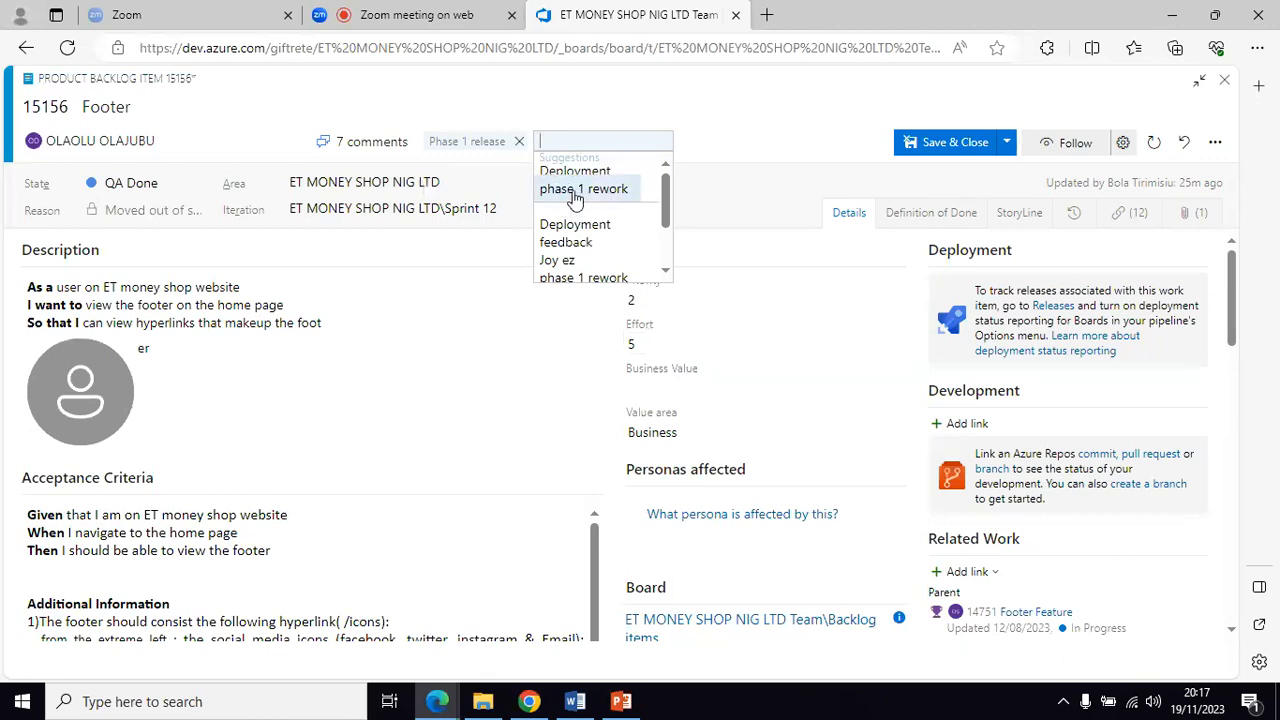
left_click(575, 190)
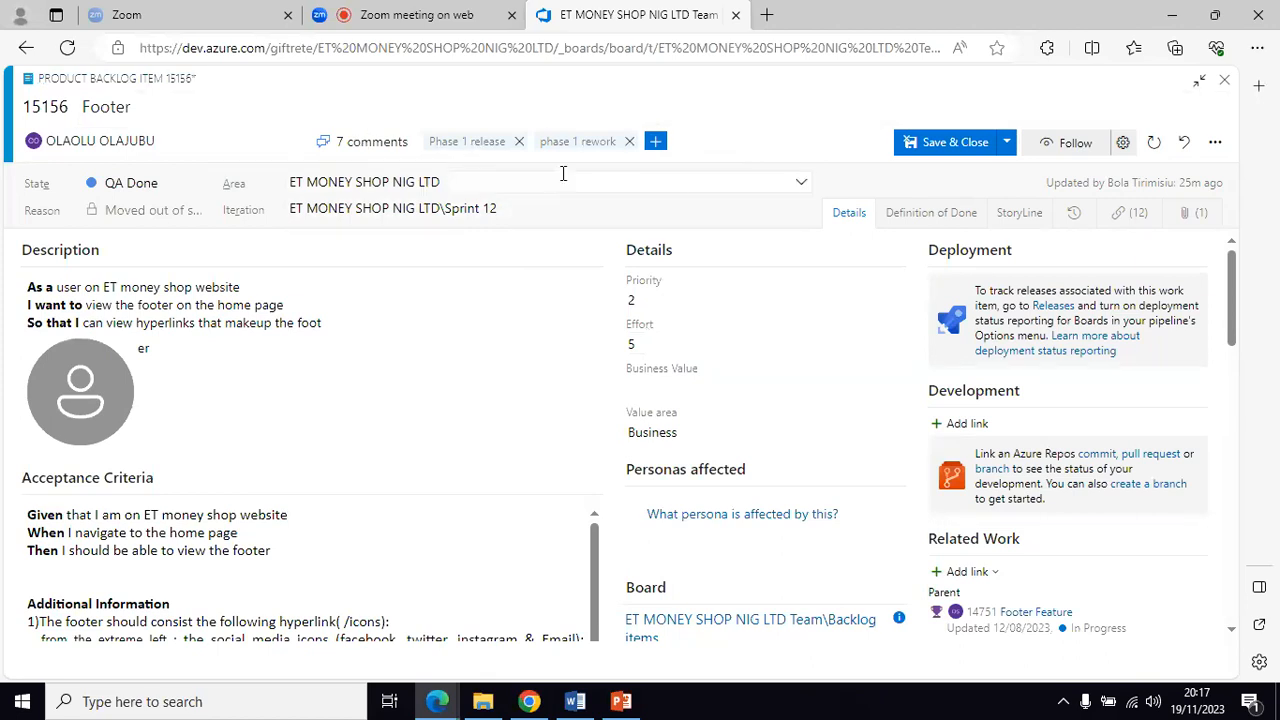
left_click(656, 142)
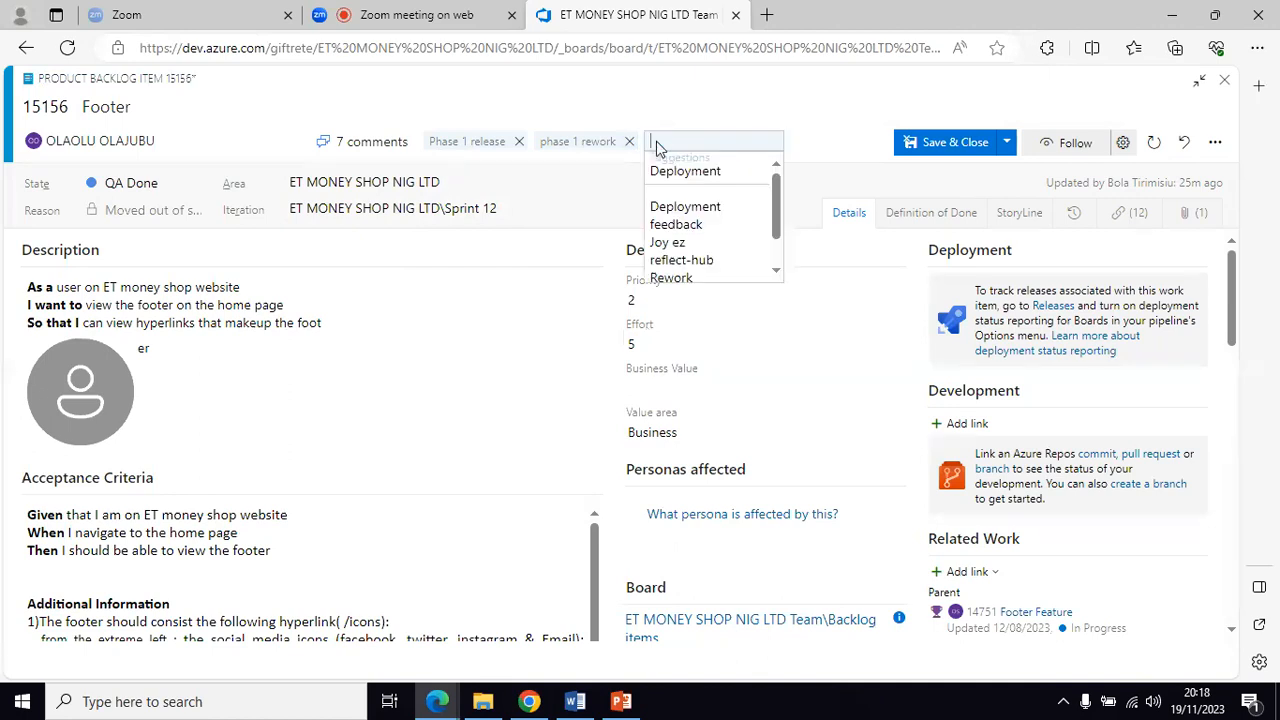
left_click(692, 207)
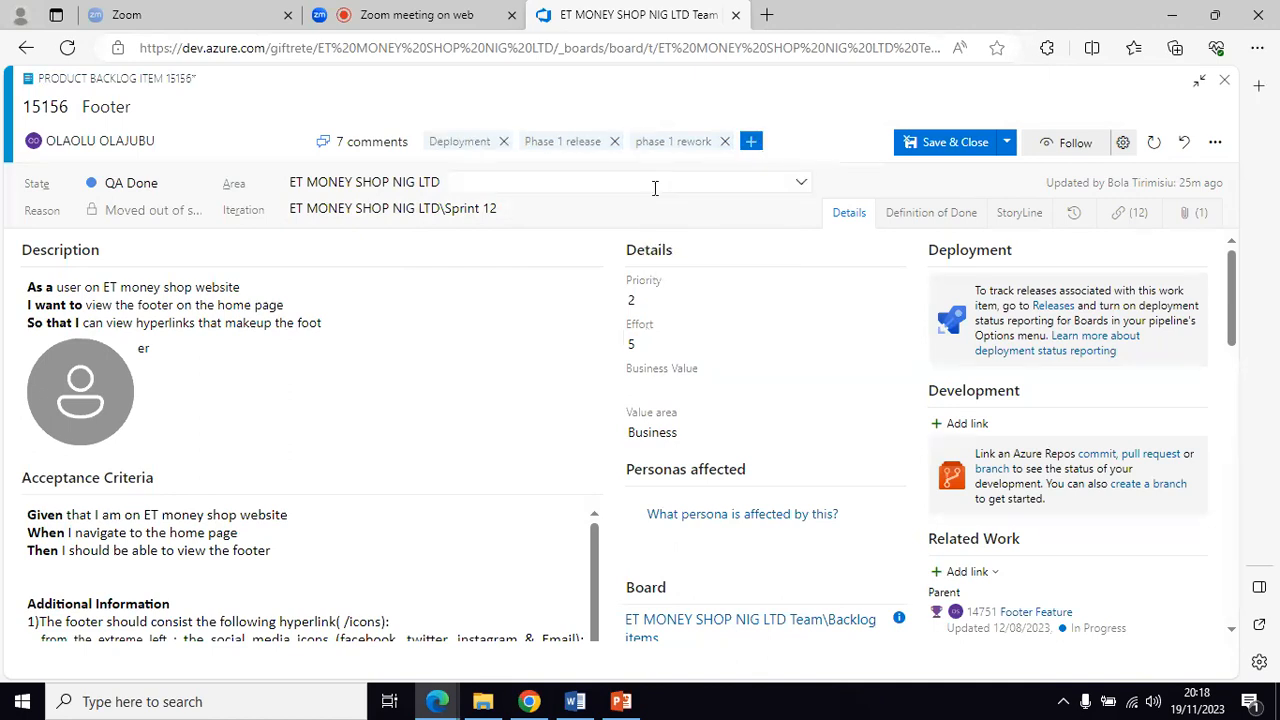
left_click(940, 150)
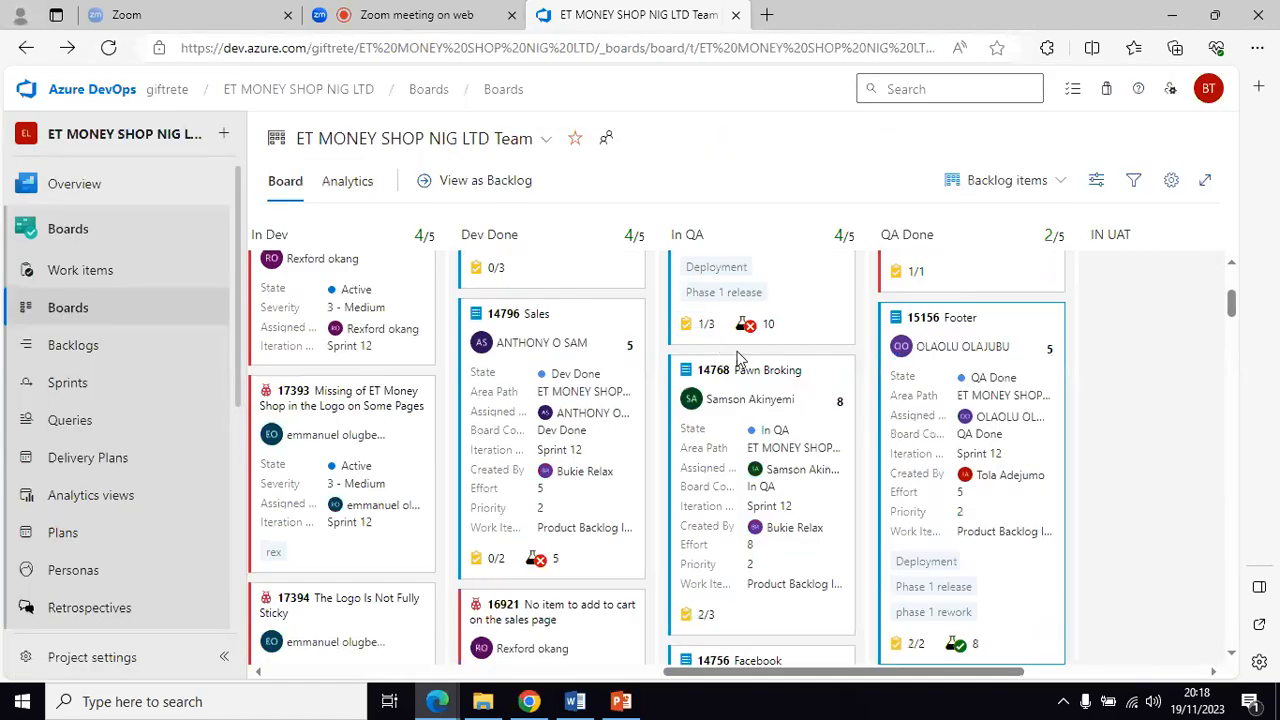
Step: Go to Boards > Queries, showing the 'Sprint 6 PBIs' query under My Queries
scroll(850, 403, "up", 2)
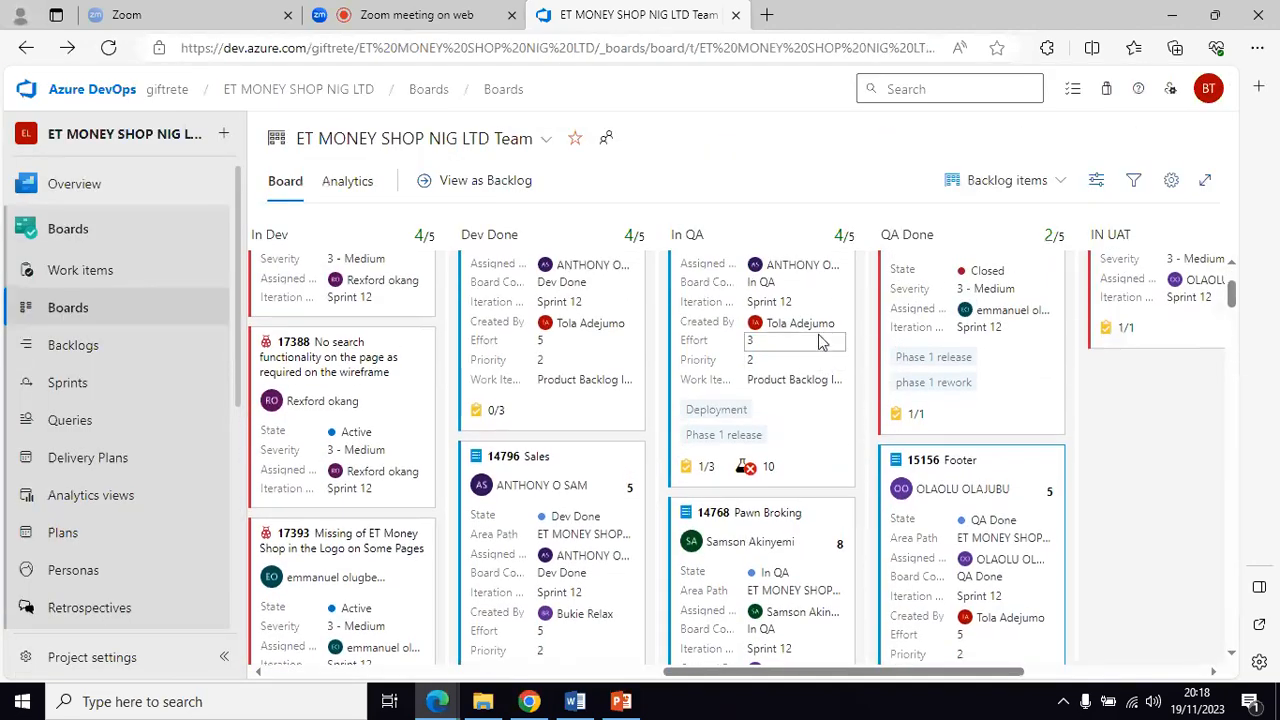
scroll(820, 345, "up", 1)
scroll(820, 340, "up", 1)
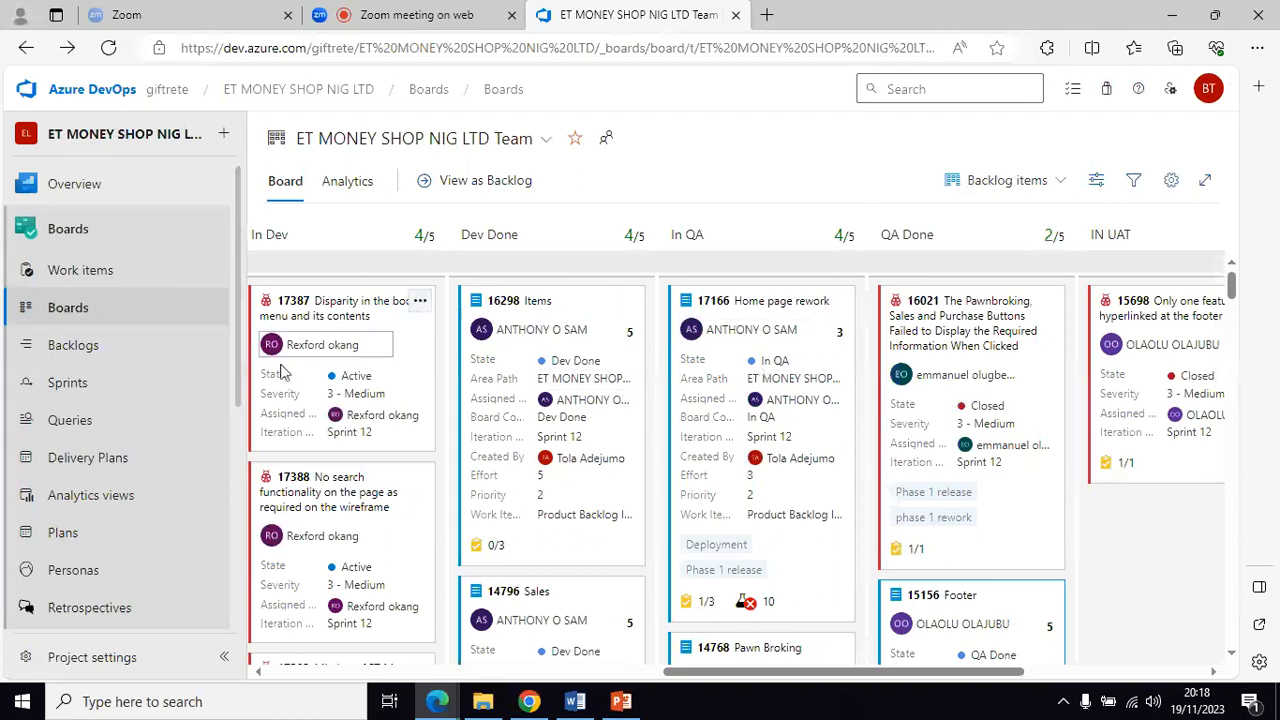
left_click(62, 424)
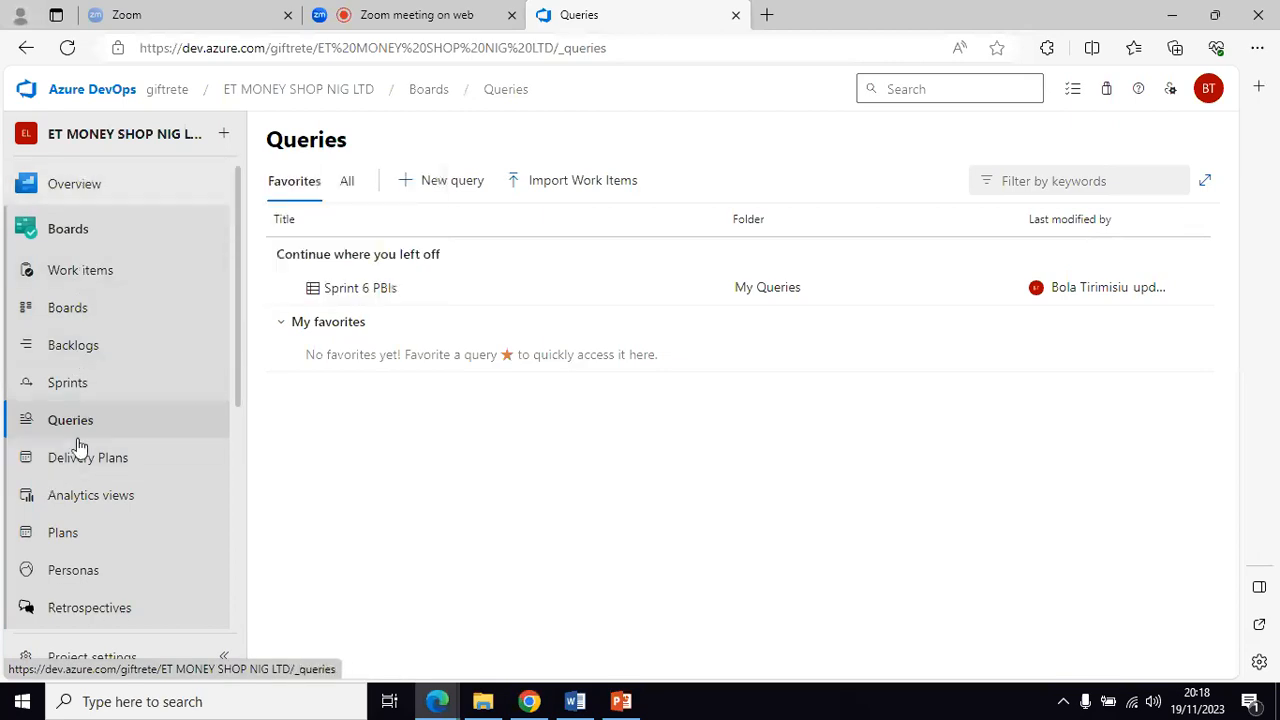
Step: Start a new query limited to Product Backlog Item work items
left_click(420, 186)
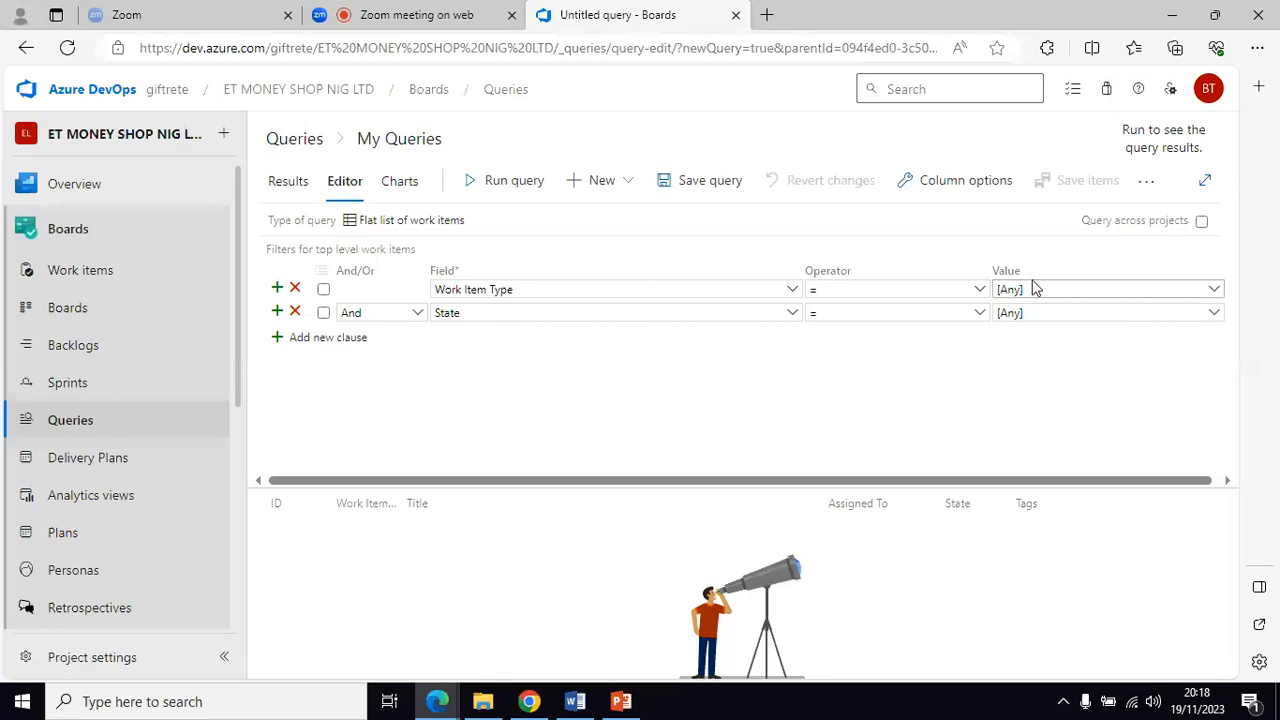
left_click(1214, 290)
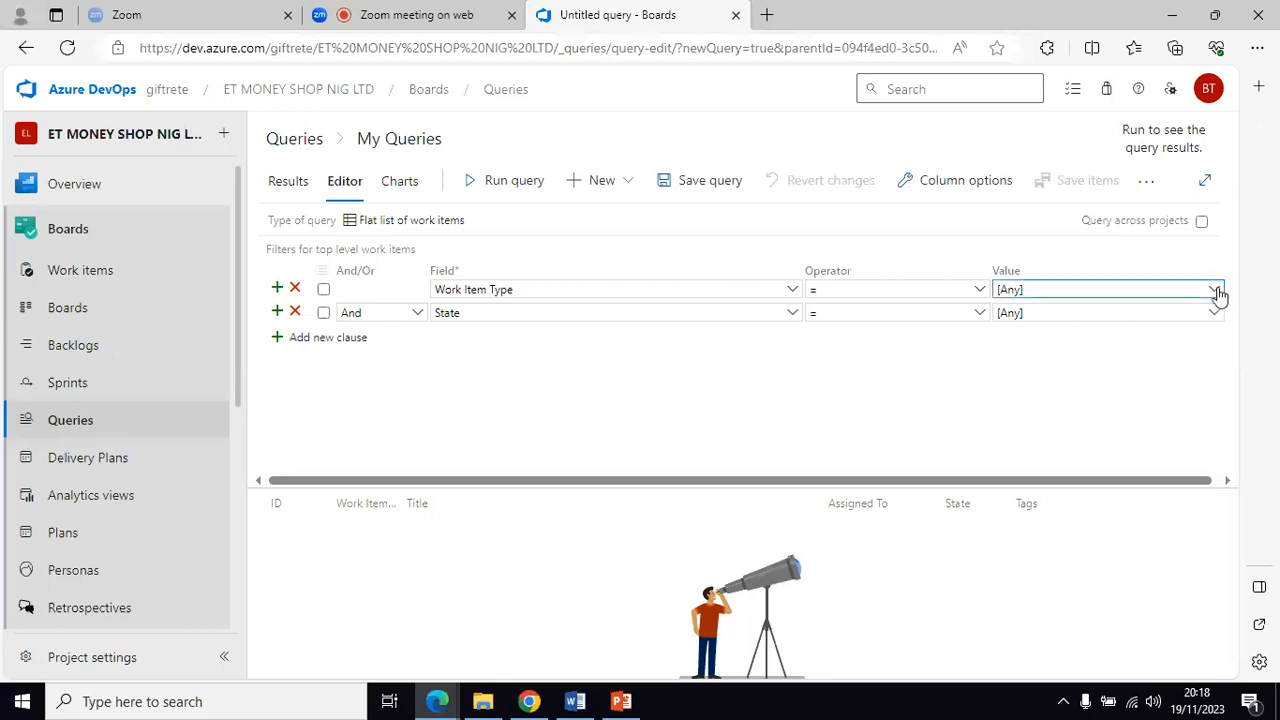
scroll(1096, 436, "down", 3)
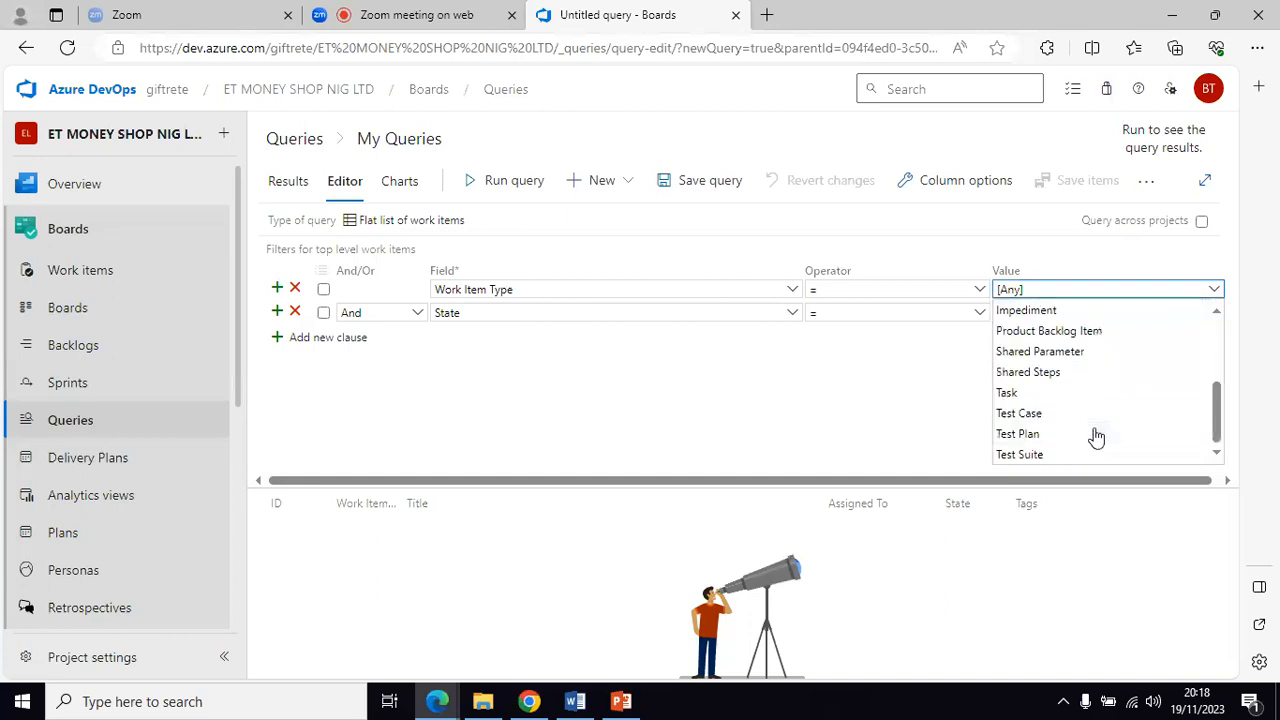
left_click(1066, 334)
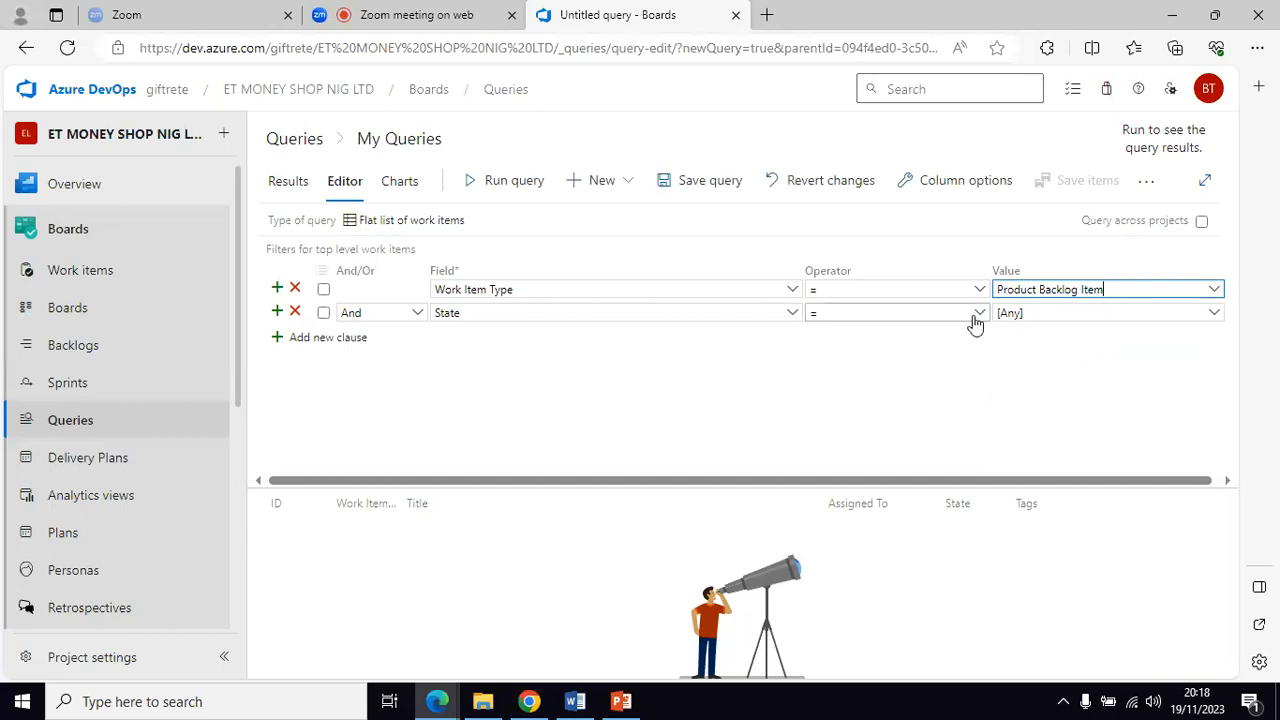
Step: Set the second clause to Tags Contains 'Phase 1 release'
left_click(790, 316)
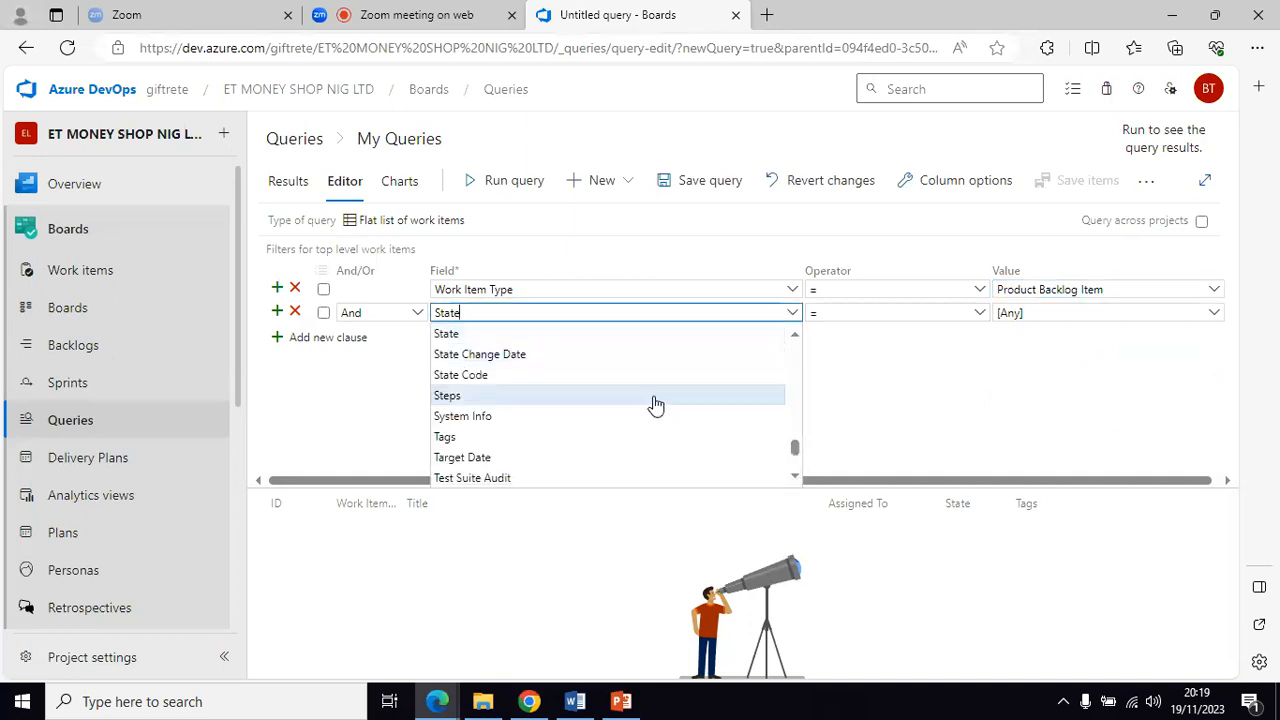
scroll(655, 404, "down", 2)
scroll(655, 404, "up", 15)
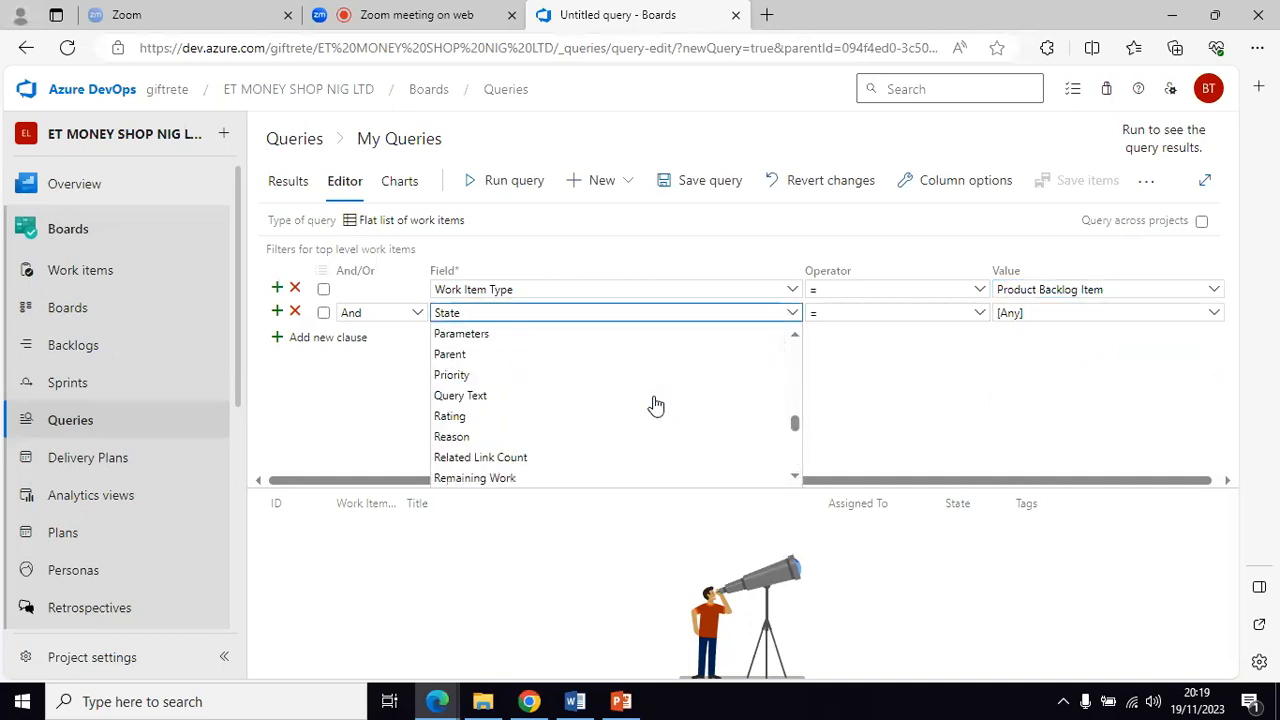
scroll(655, 404, "up", 10)
key("BackSpace")
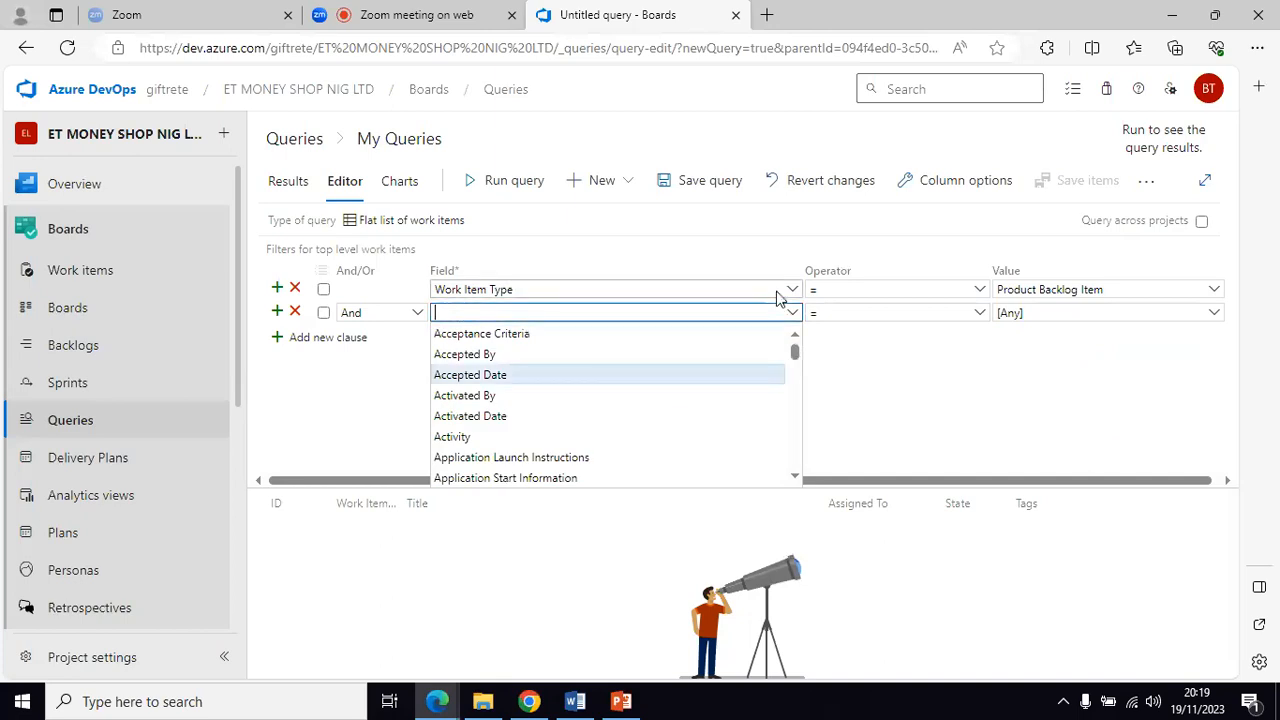
type("Tags")
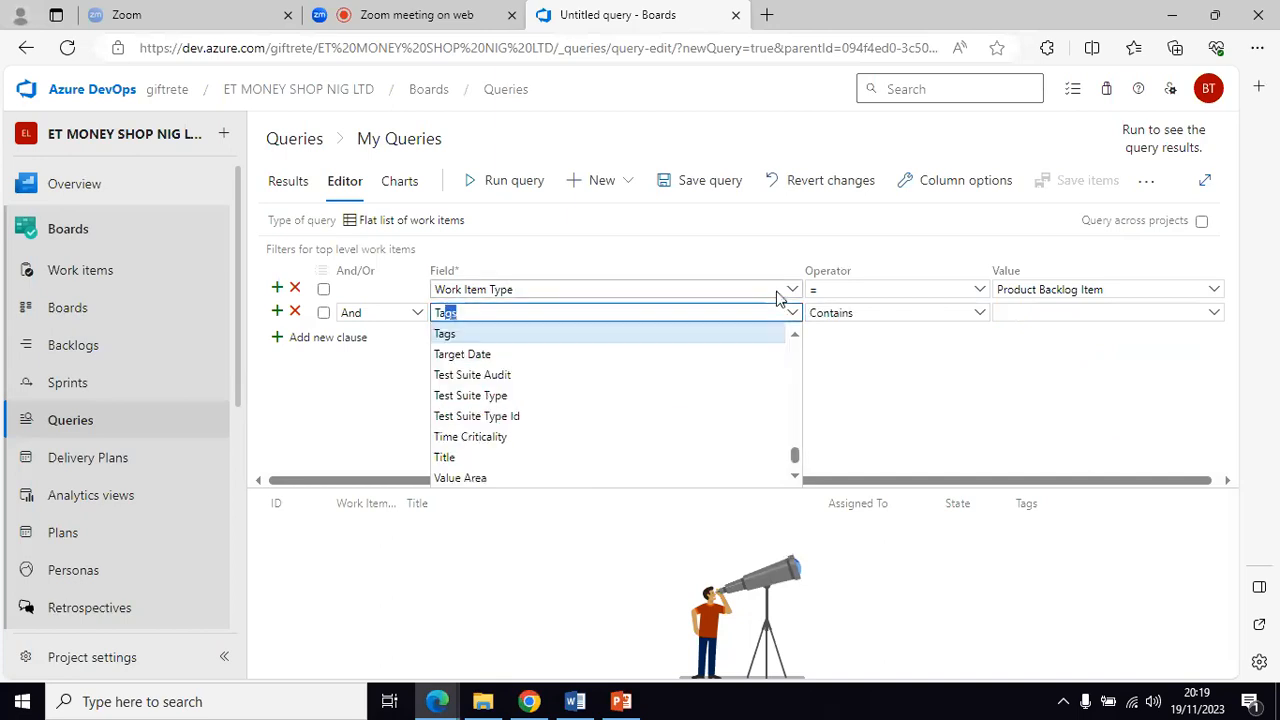
left_click(447, 338)
left_click(880, 406)
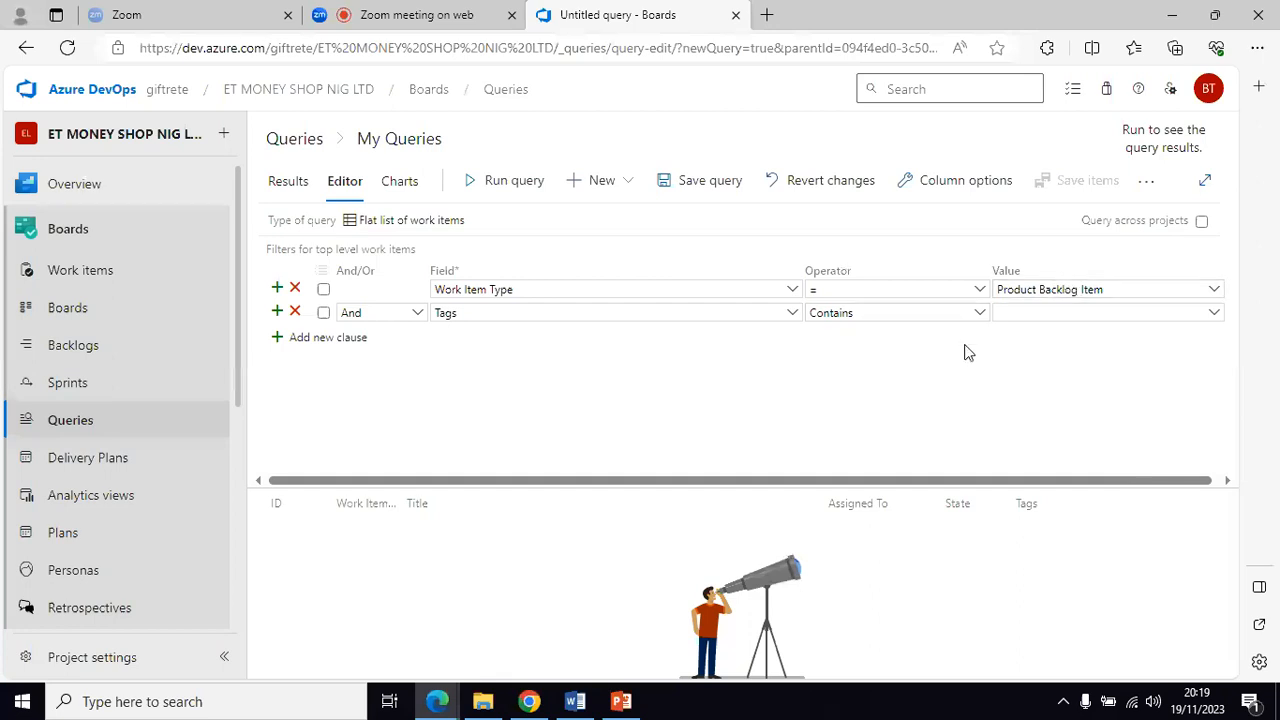
left_click(1211, 315)
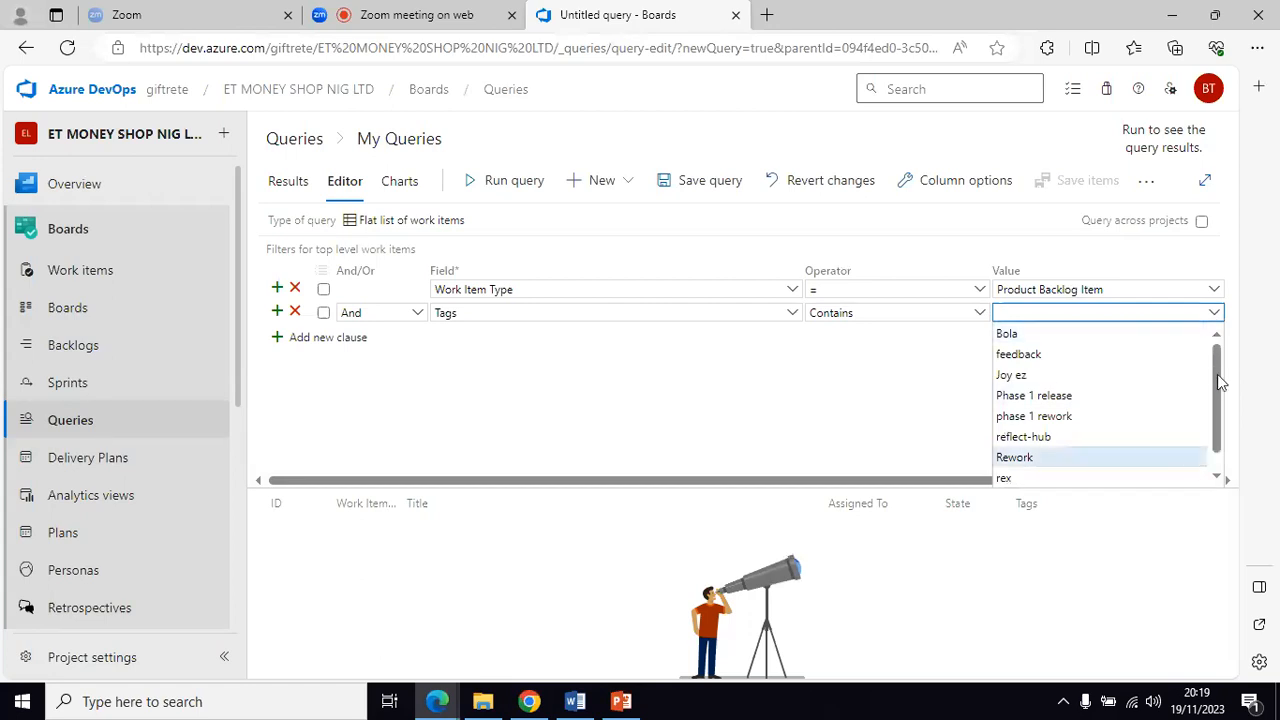
mouse_move(1217, 374)
left_mouse_down()
mouse_move(1217, 425)
mouse_move(1212, 368)
left_mouse_up()
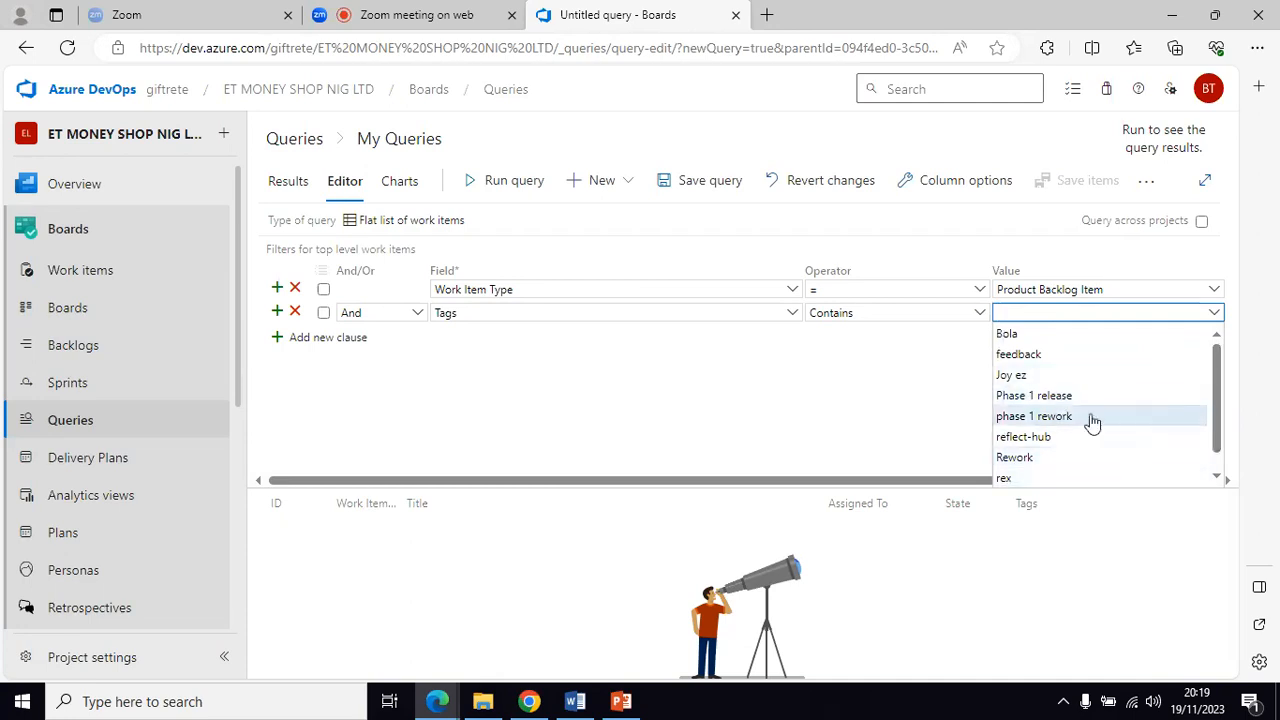
left_click(1044, 397)
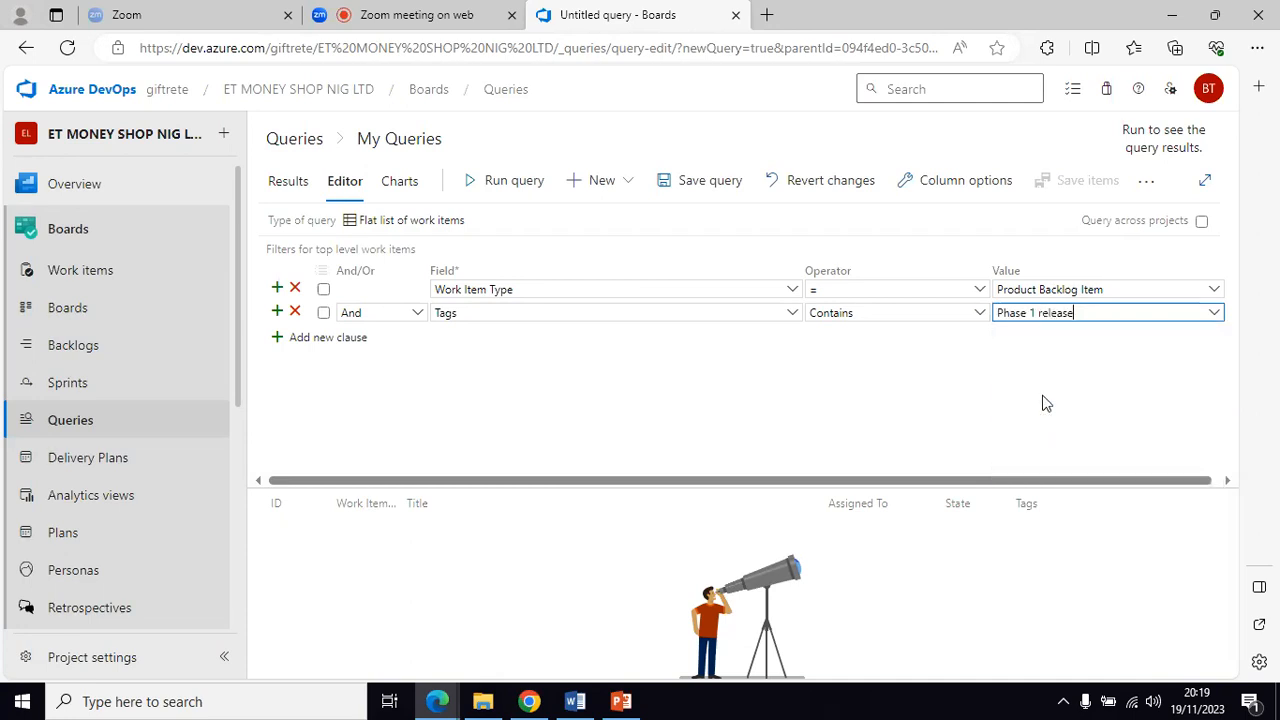
Step: Run the query, change Work Item Type to [Any], and rerun it to list 3 tagged items
left_click(491, 192)
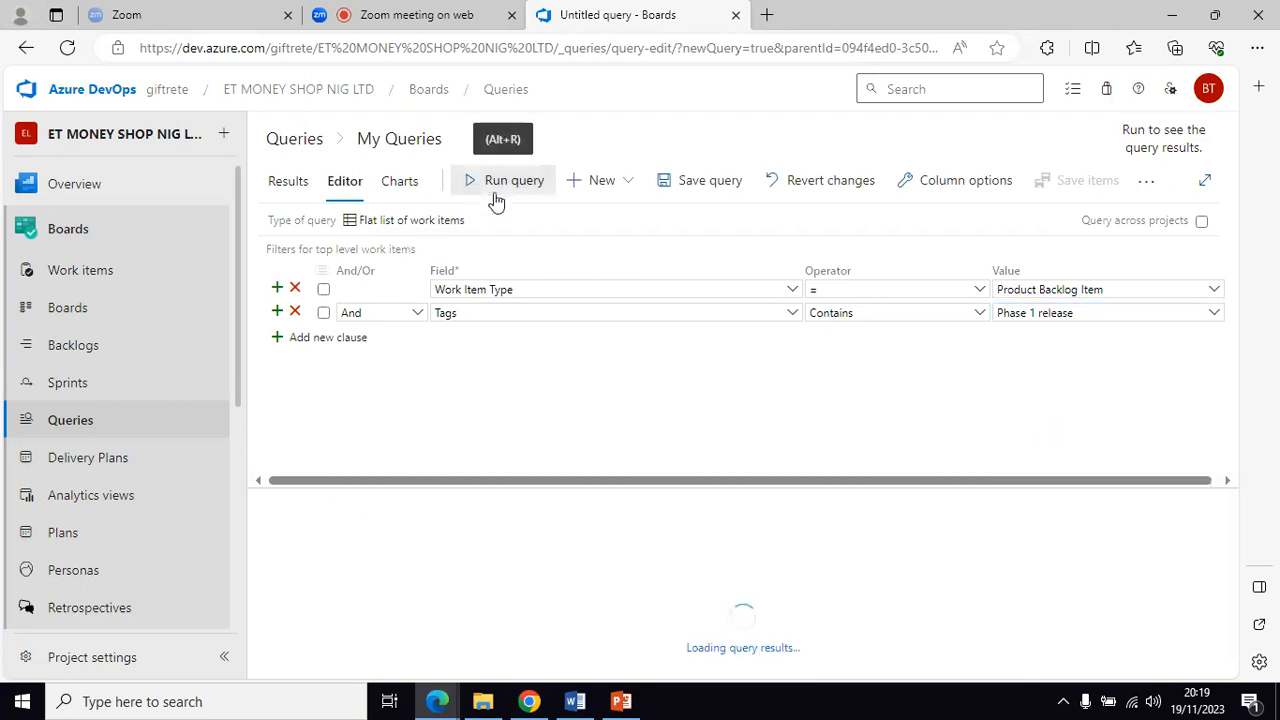
mouse_move(624, 701)
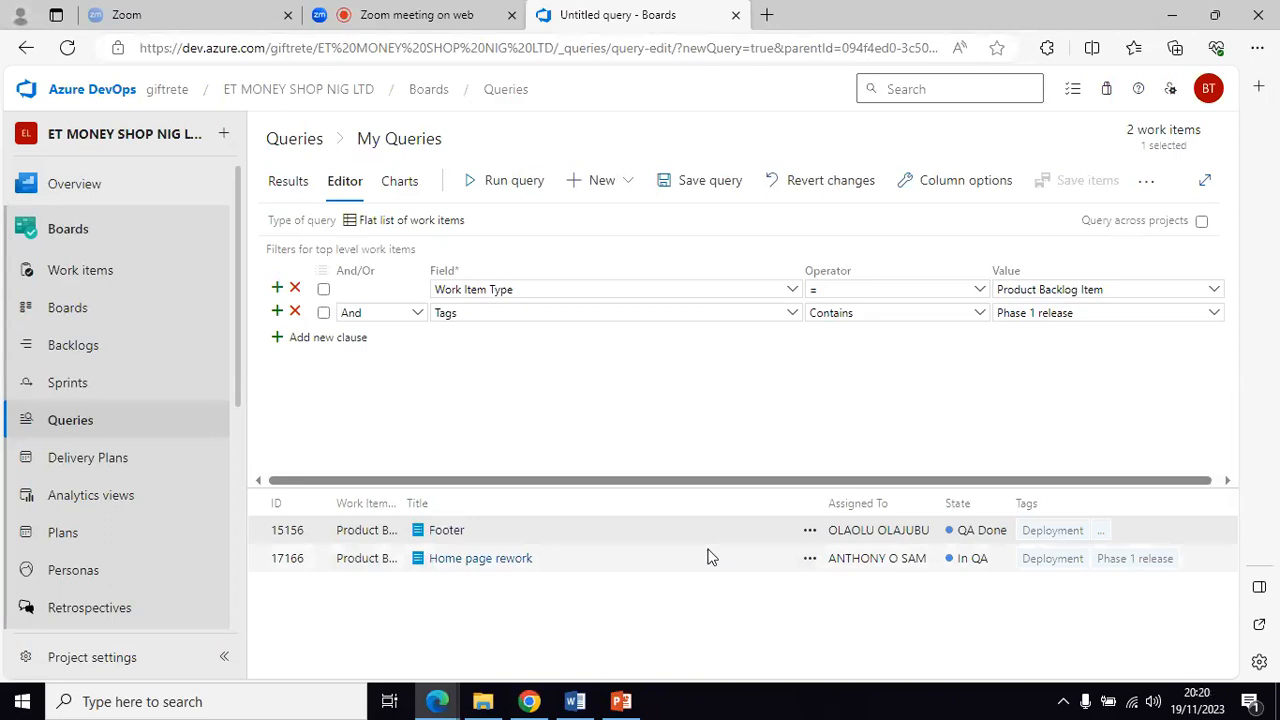
left_click(1214, 291)
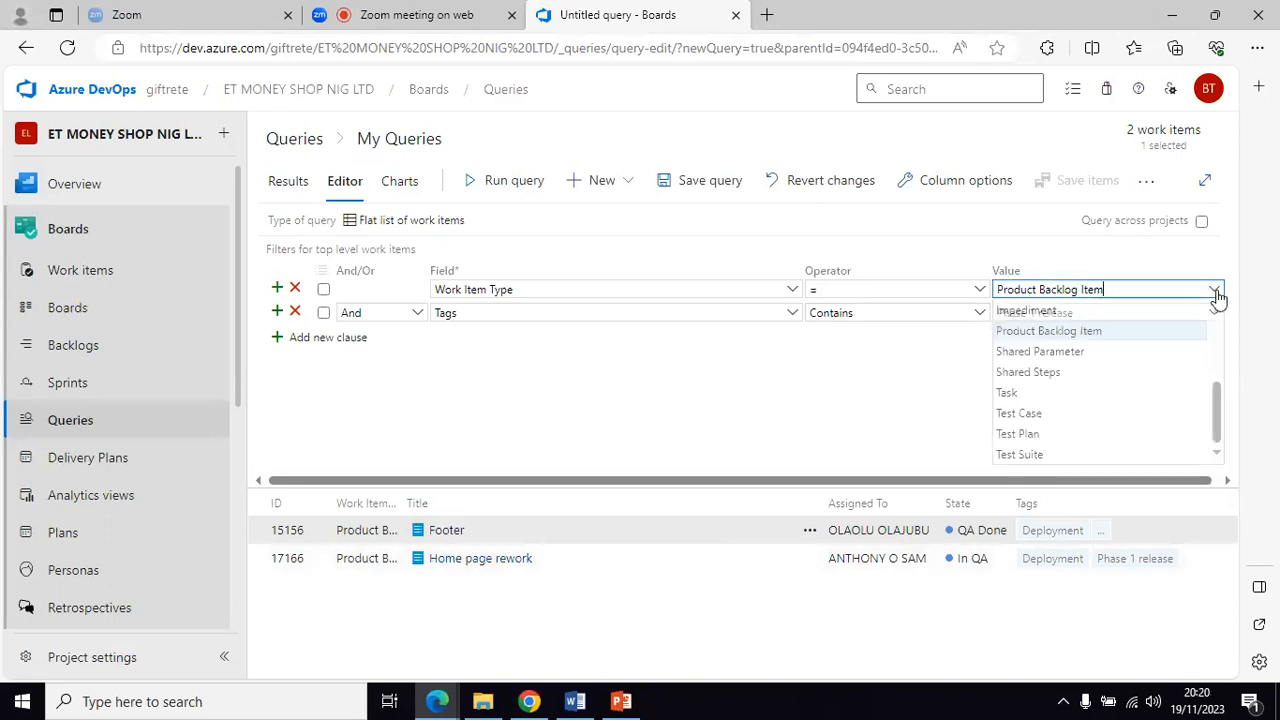
left_click_drag(1218, 430, 1213, 309)
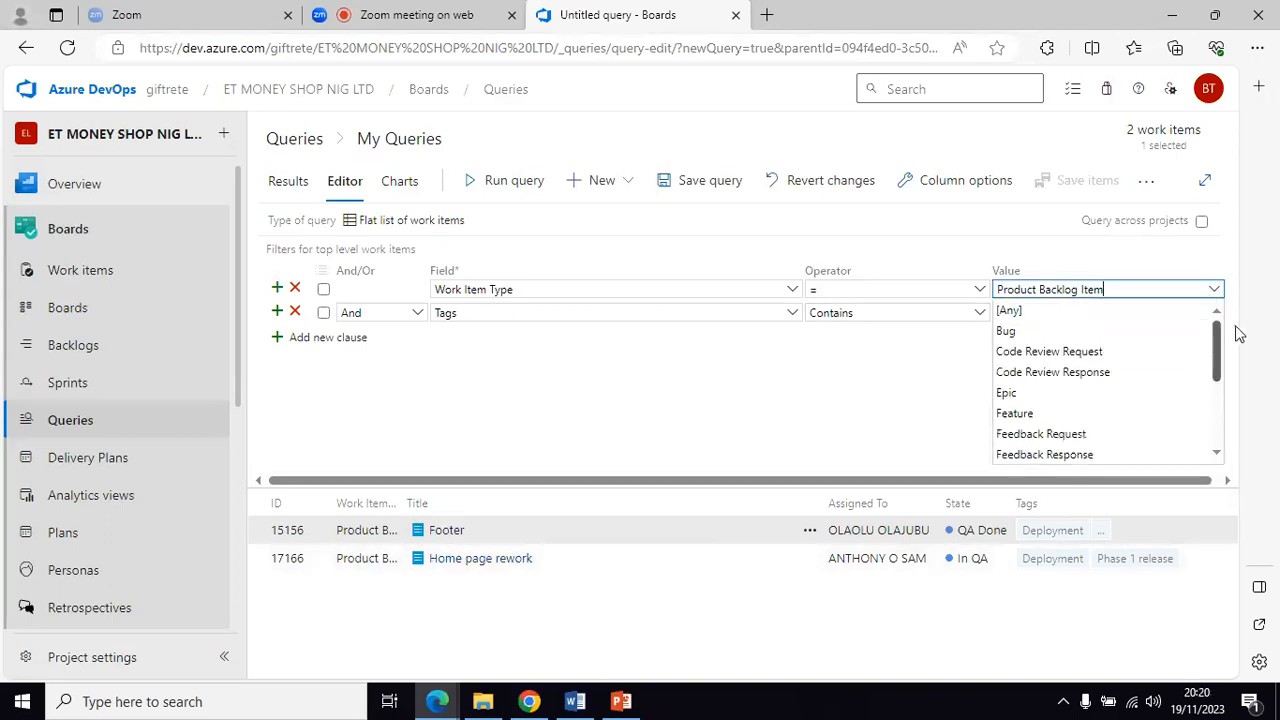
left_click(1010, 311)
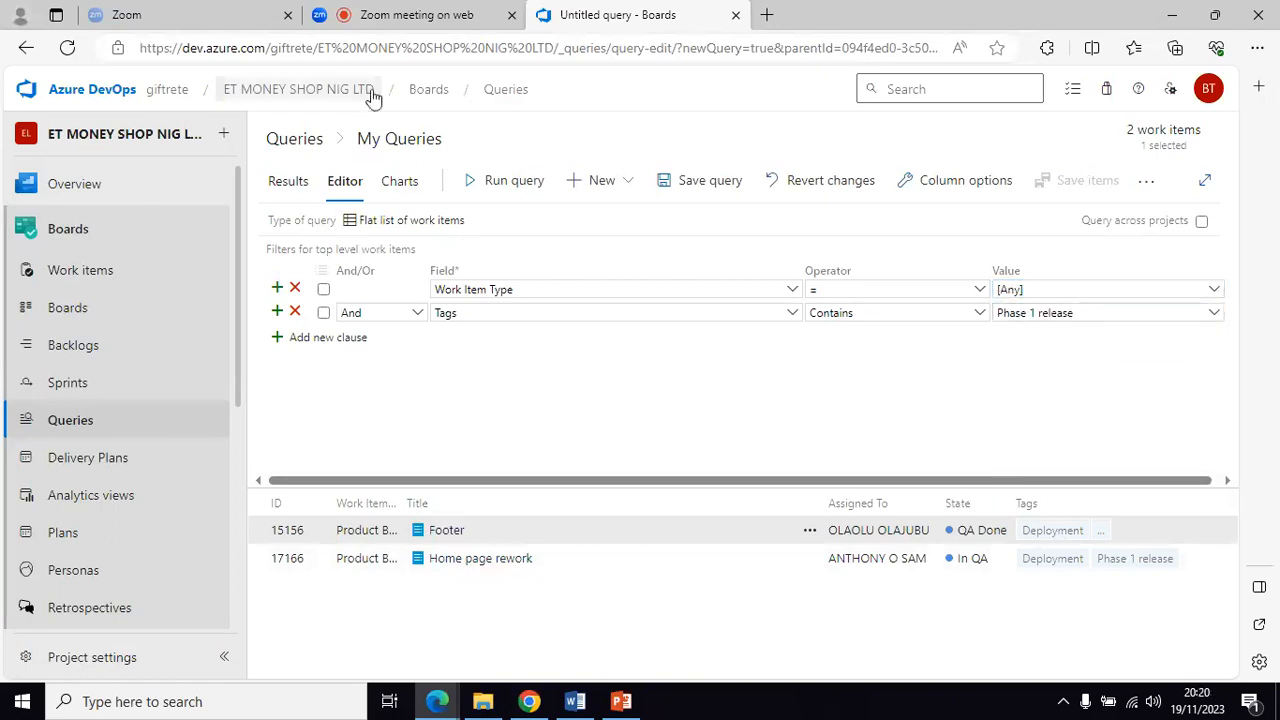
left_click(477, 180)
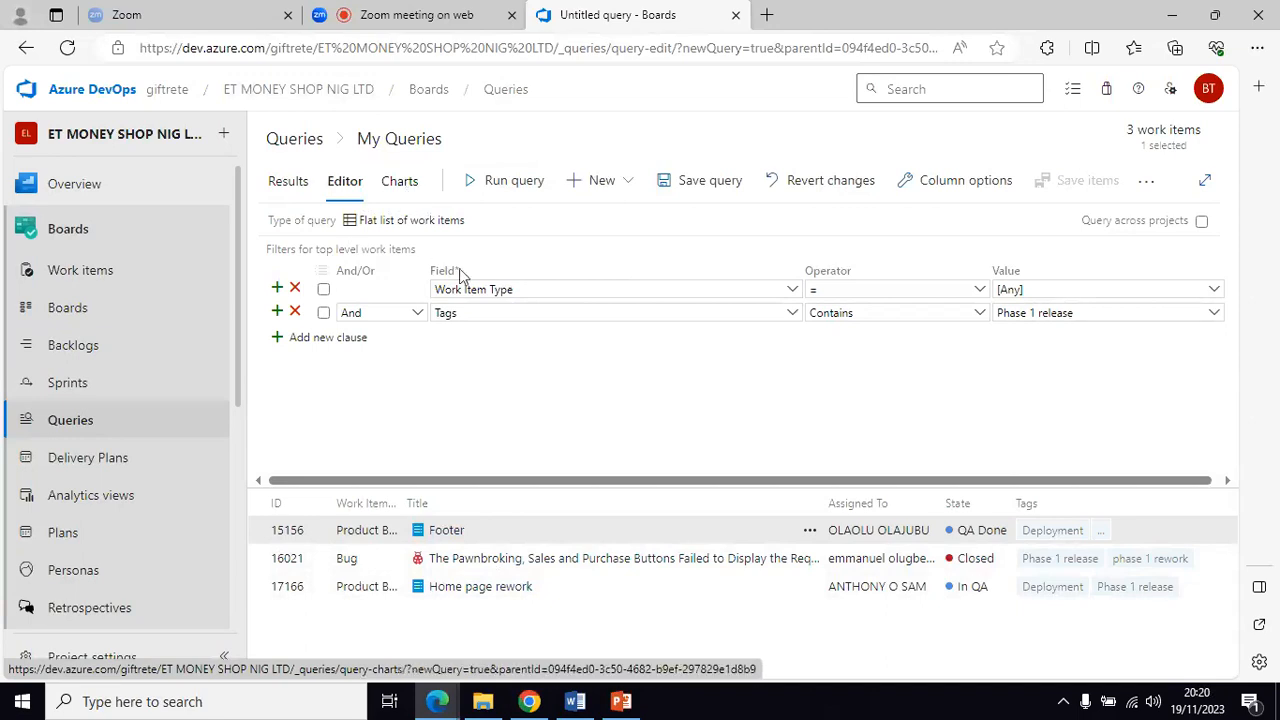
Step: Name the query 'Phase 1 release', keep the My Queries folder, and confirm the save
left_click(670, 185)
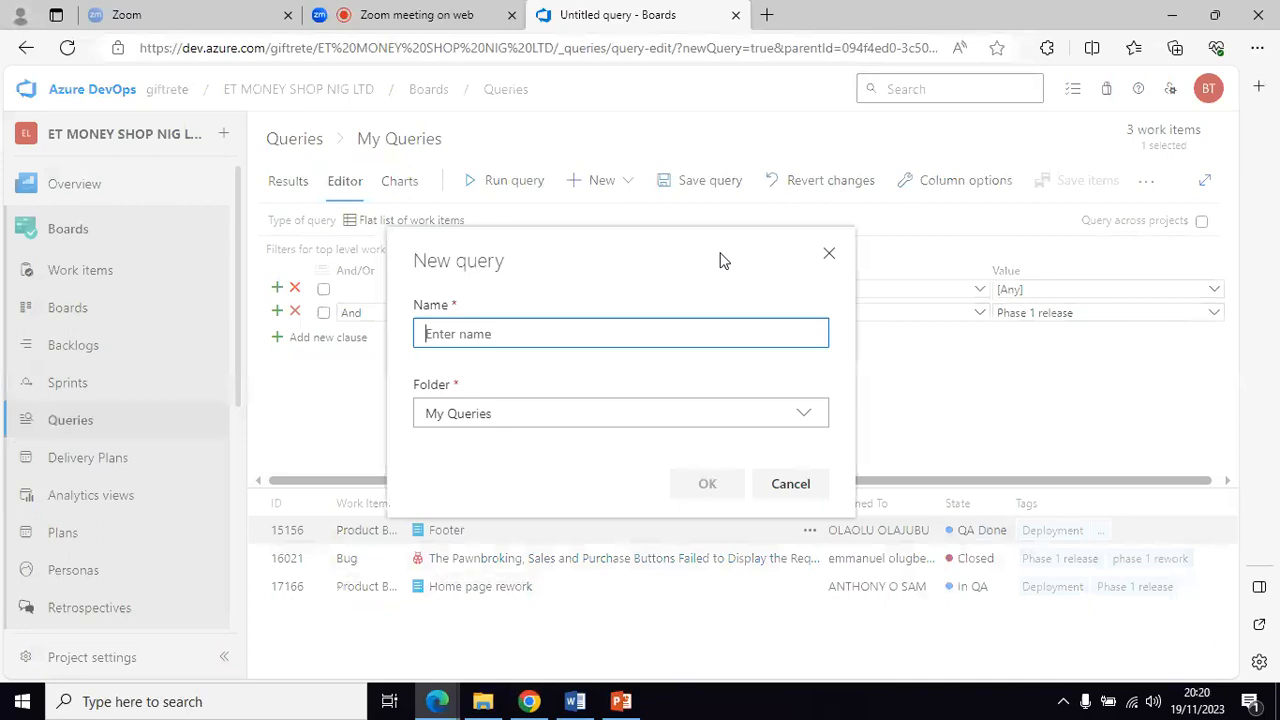
type("Q")
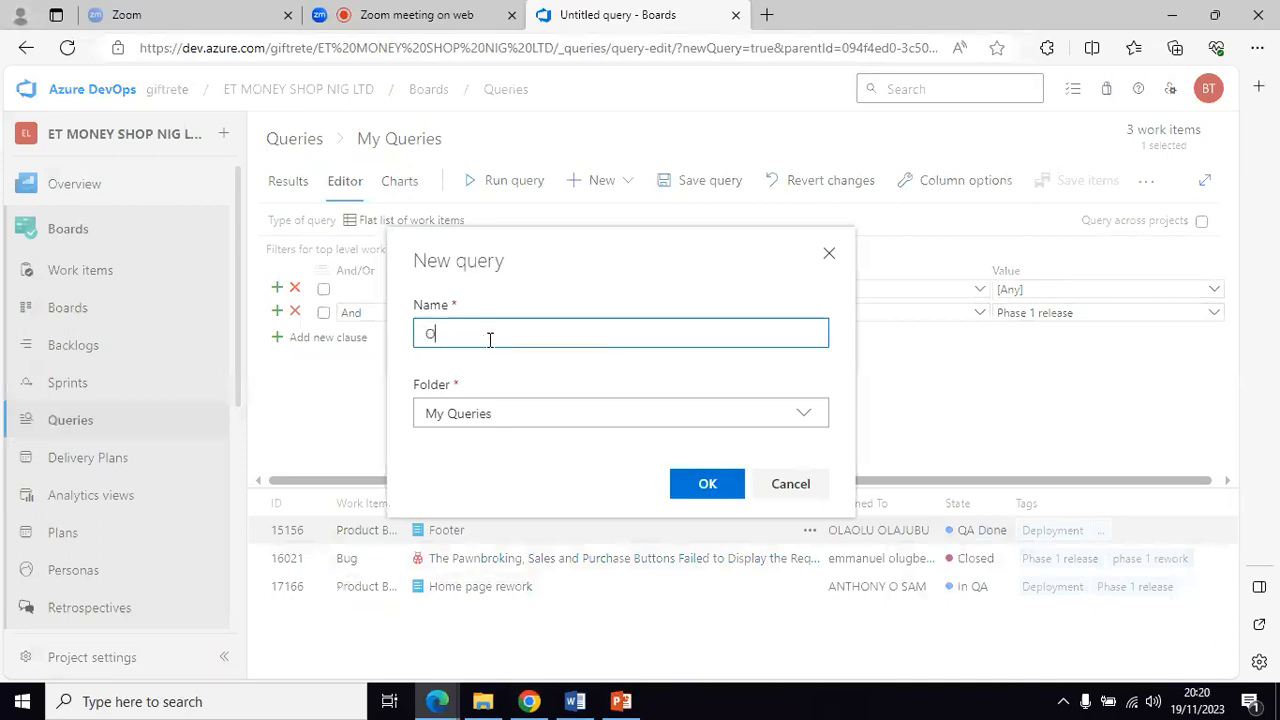
key("BackSpace")
type("Q")
key("BackSpace")
type("Phase release")
left_click(461, 334)
type("1 release")
left_click(706, 485)
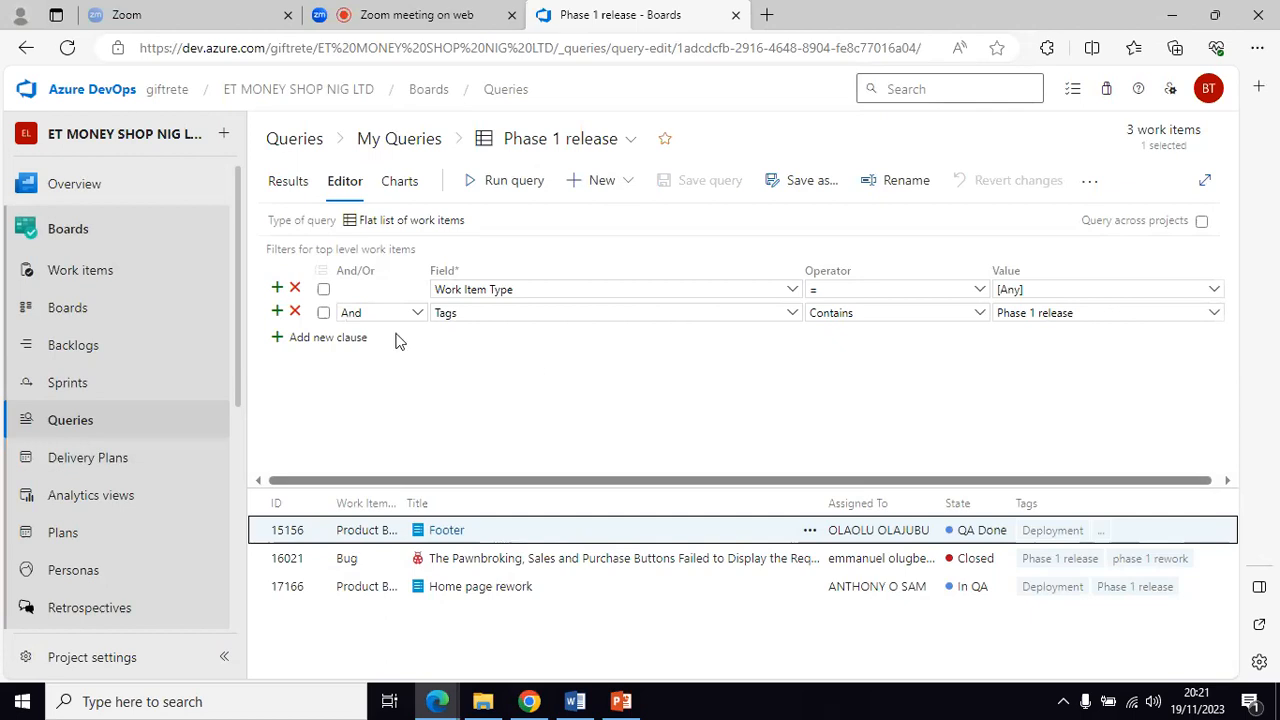
Step: Open Boards > Tags to see usage counts such as Phase 1 release 3 and Deployment 2
left_click_drag(240, 301, 249, 451)
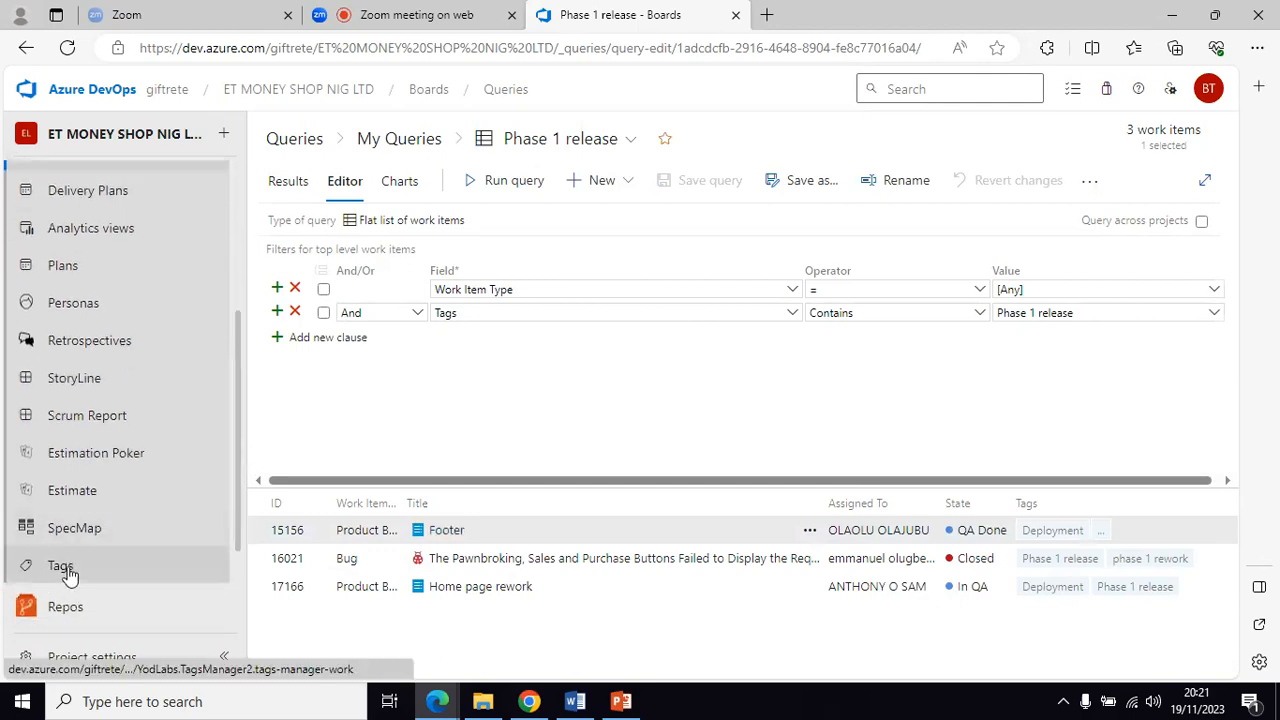
scroll(62, 390, "up", 2)
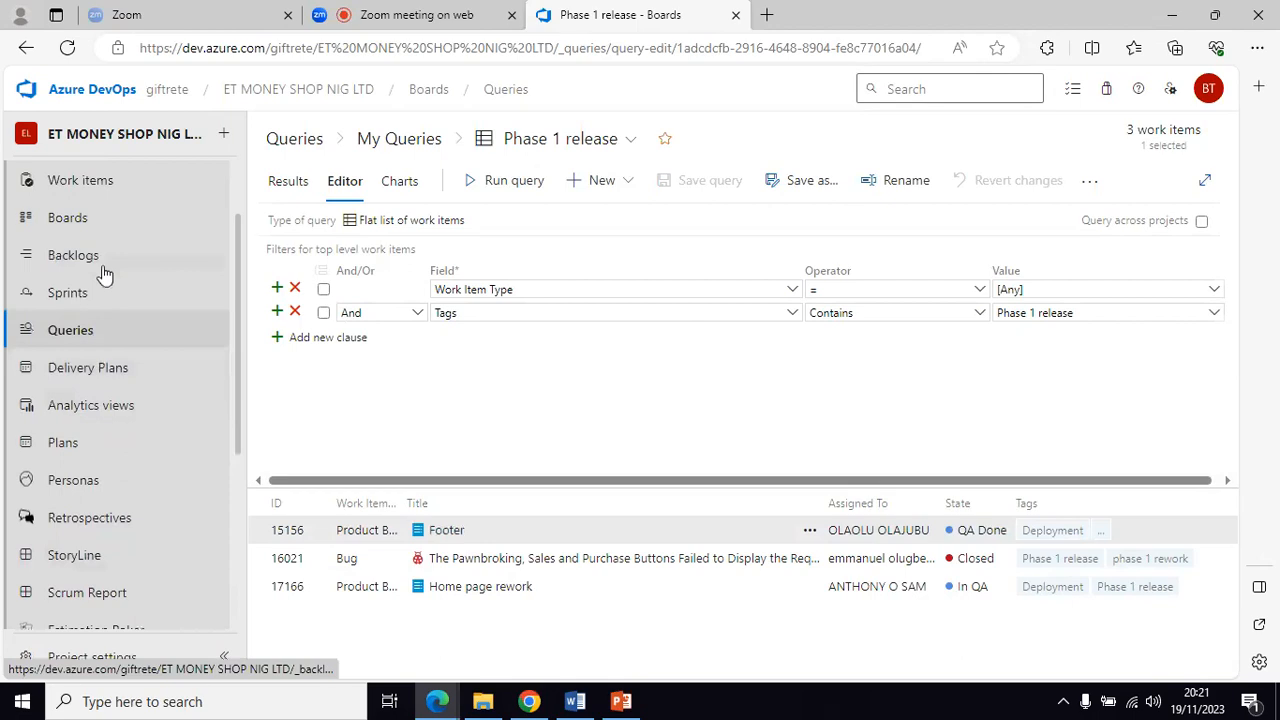
scroll(100, 271, "up", 1)
scroll(80, 494, "down", 3)
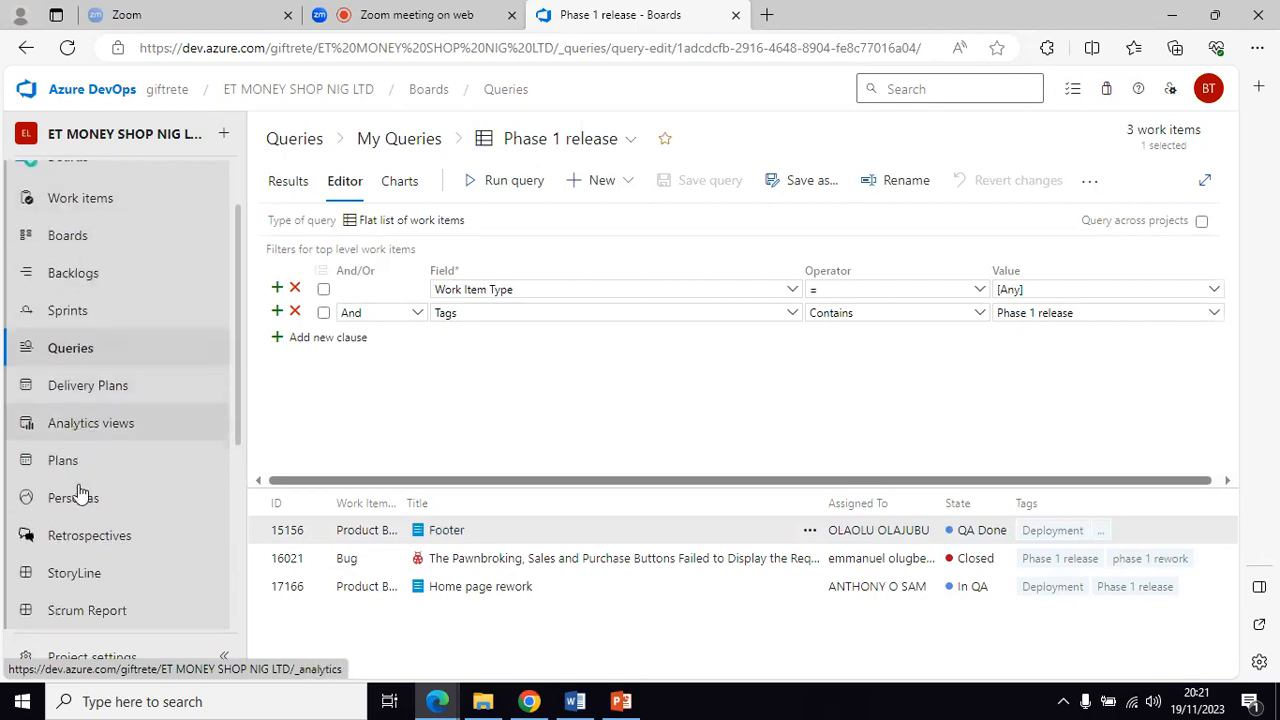
left_click(60, 538)
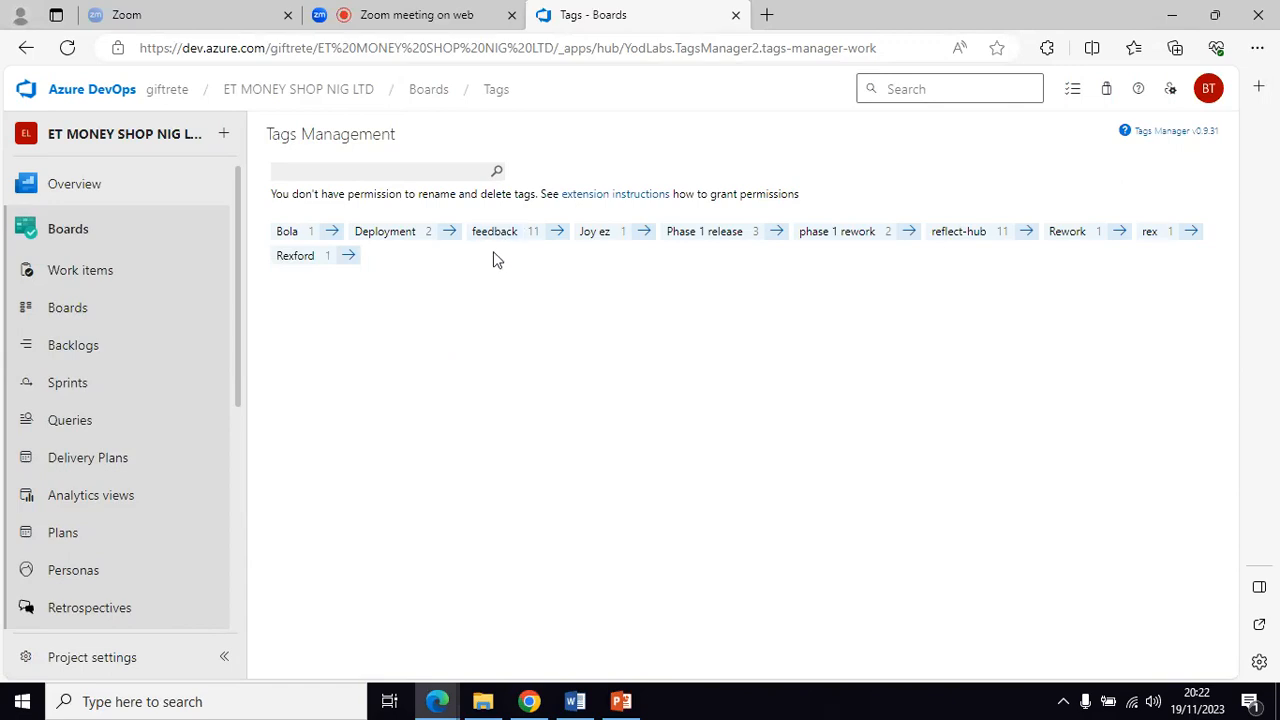
Step: List the 11 work items tagged feedback and widen the results to show the Tags column
left_click(558, 240)
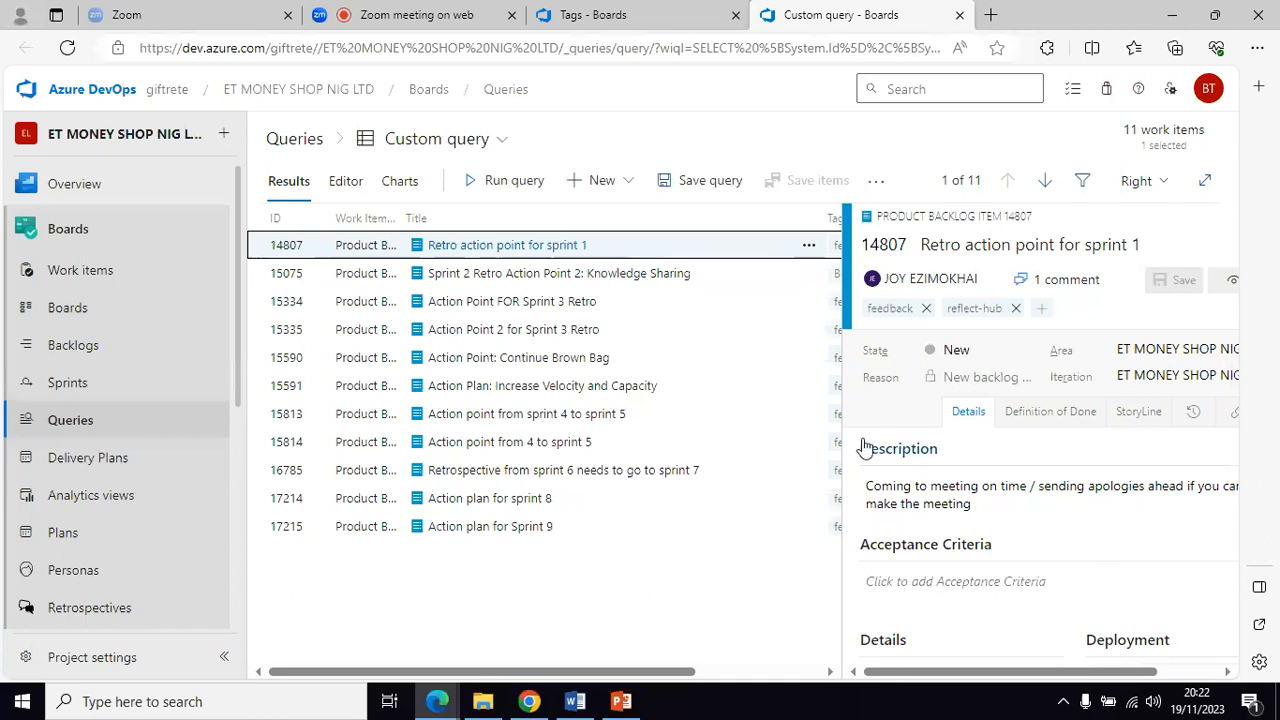
left_click_drag(845, 440, 898, 443)
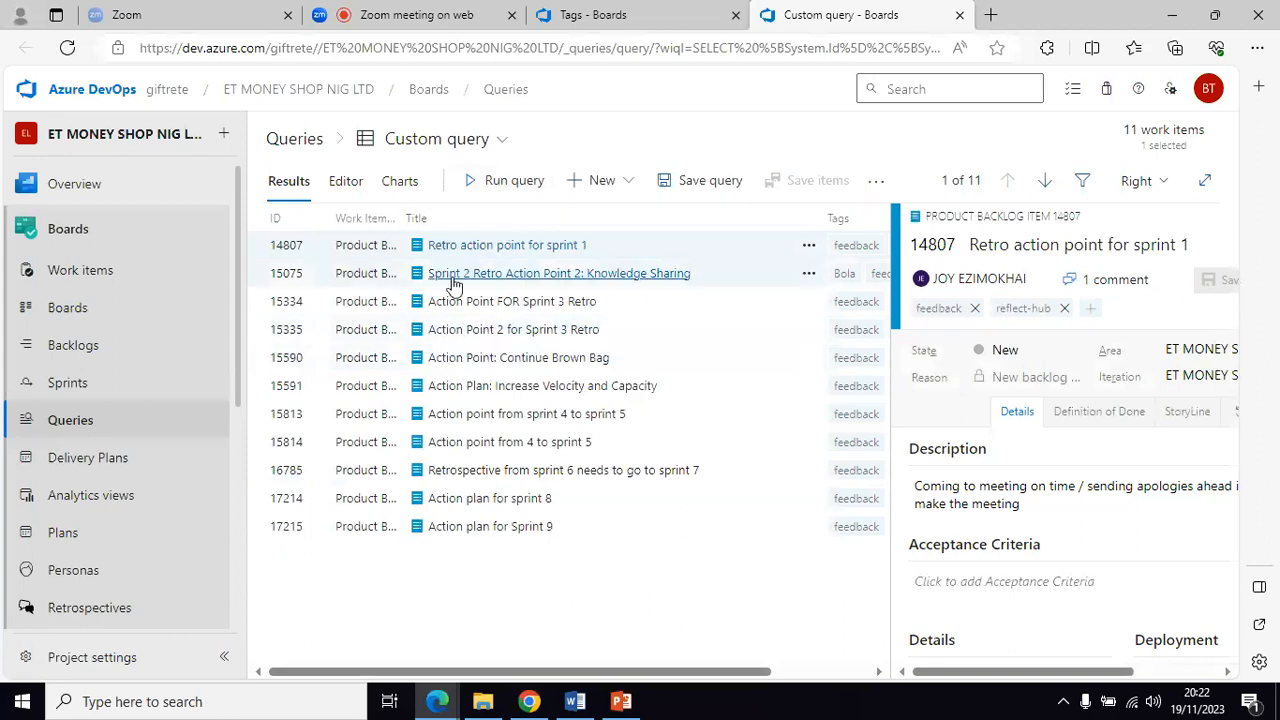
scroll(1027, 433, "down", 2)
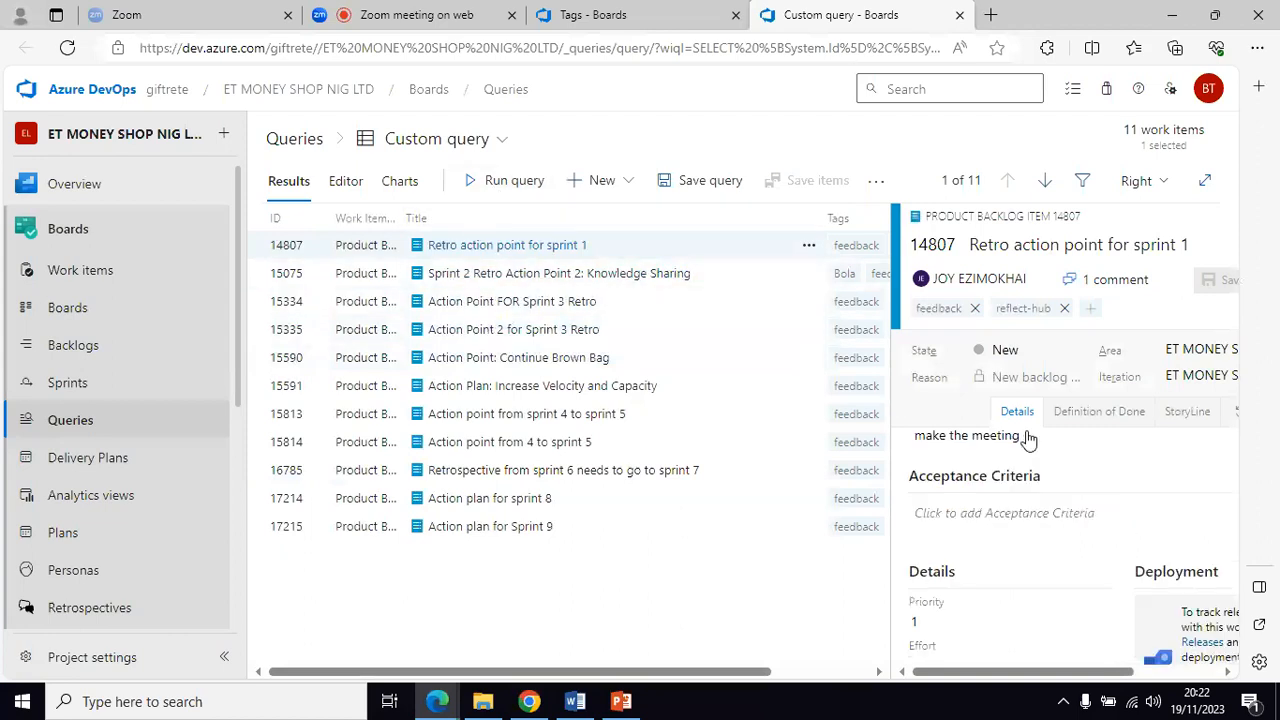
scroll(1030, 437, "up", 2)
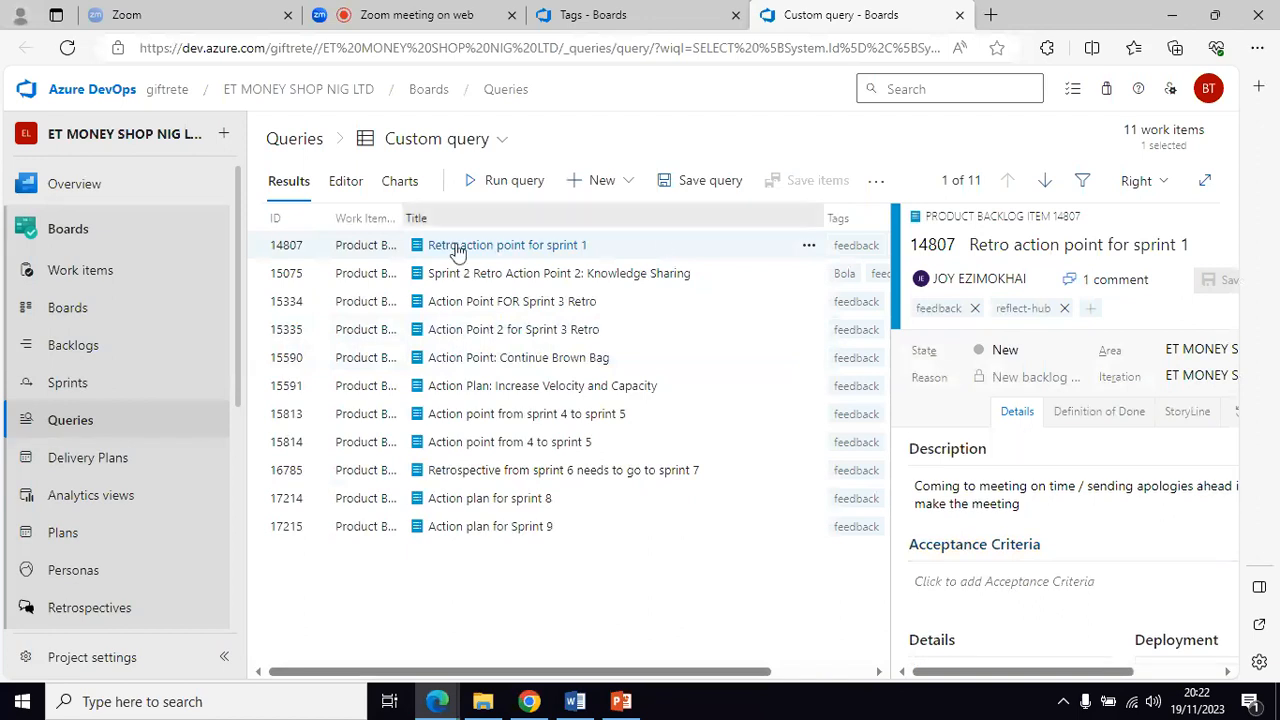
Step: Review the 'Action plan for sprint 8' item details, then return to the Tags page
left_click(503, 500)
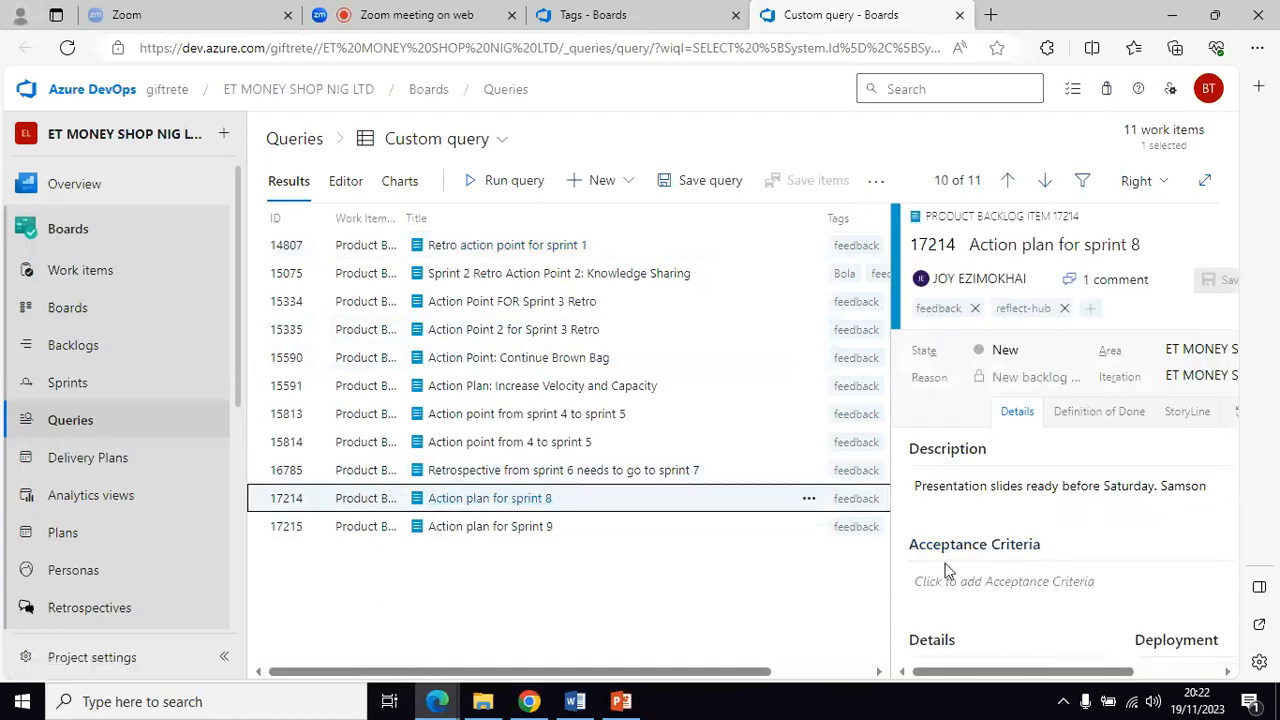
scroll(1010, 453, "down", 1)
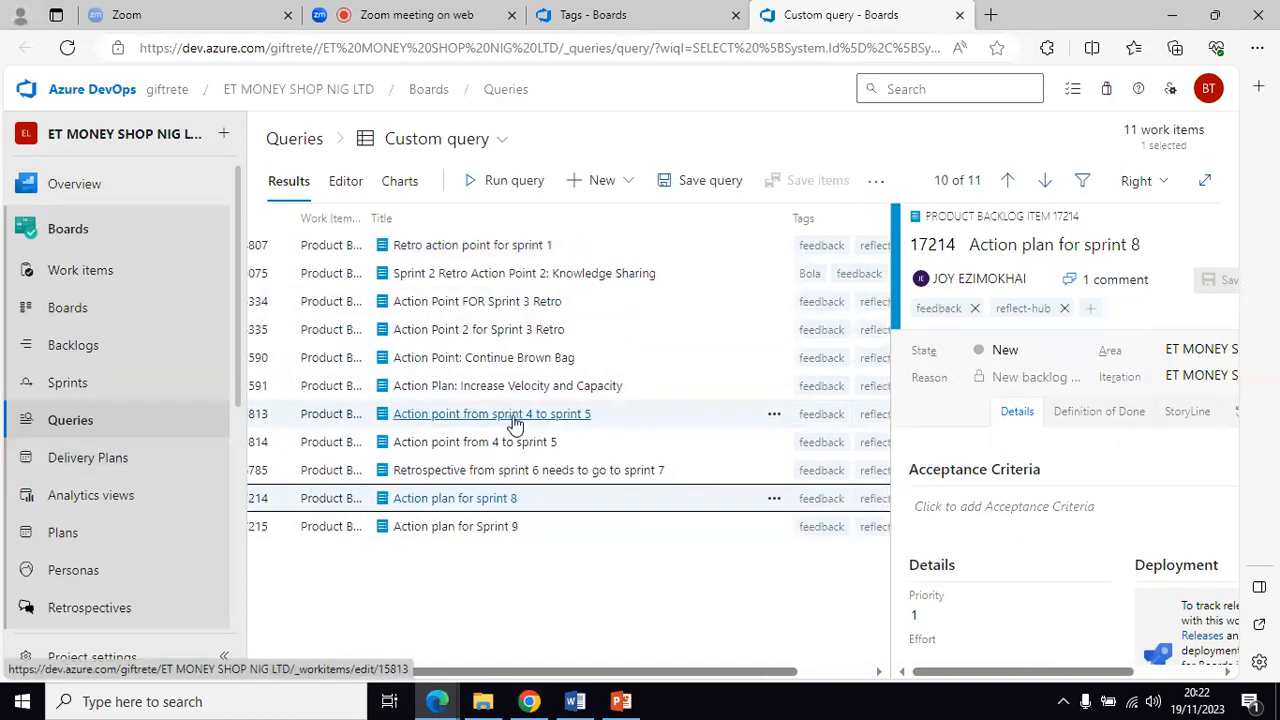
scroll(127, 491, "down", 1)
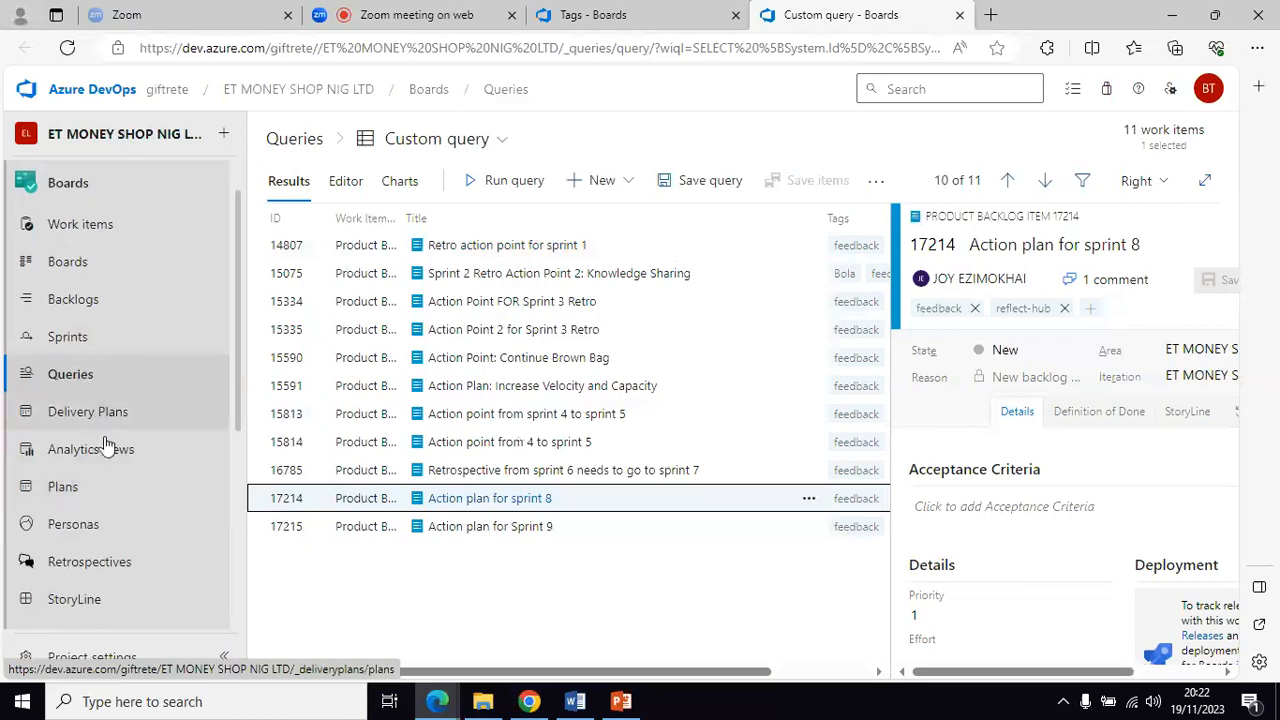
scroll(109, 520, "down", 5)
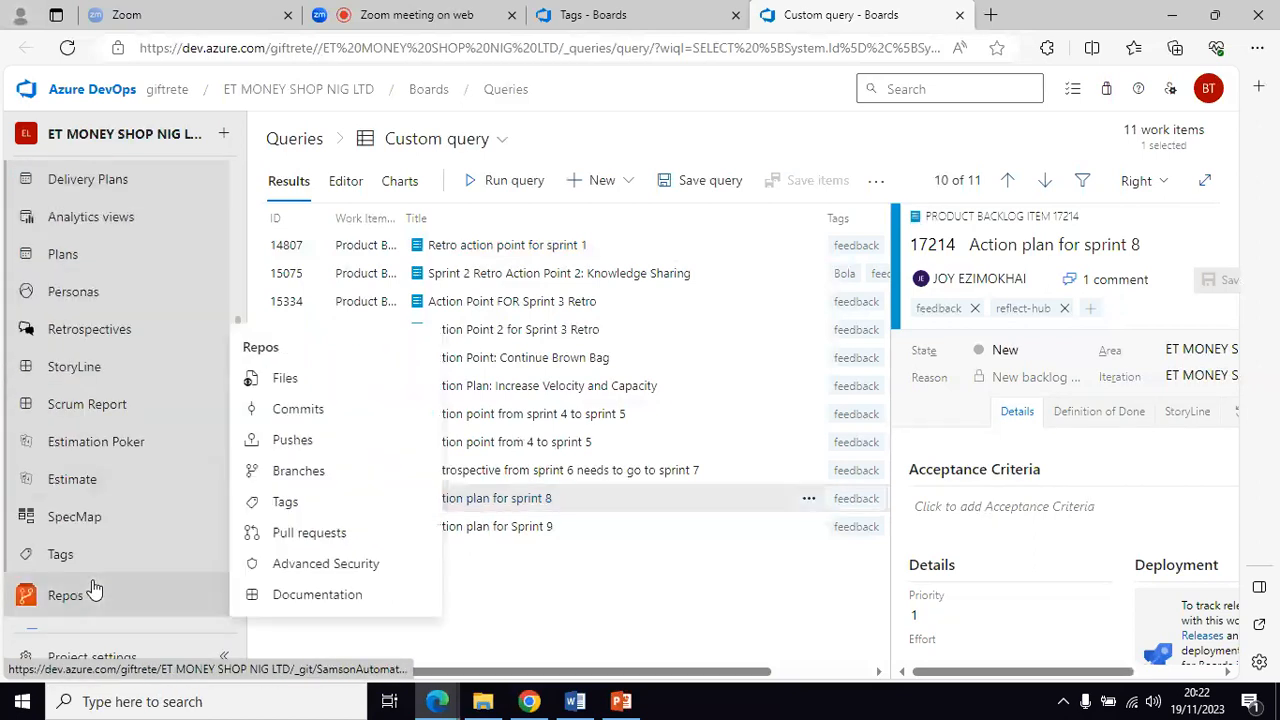
left_click(58, 556)
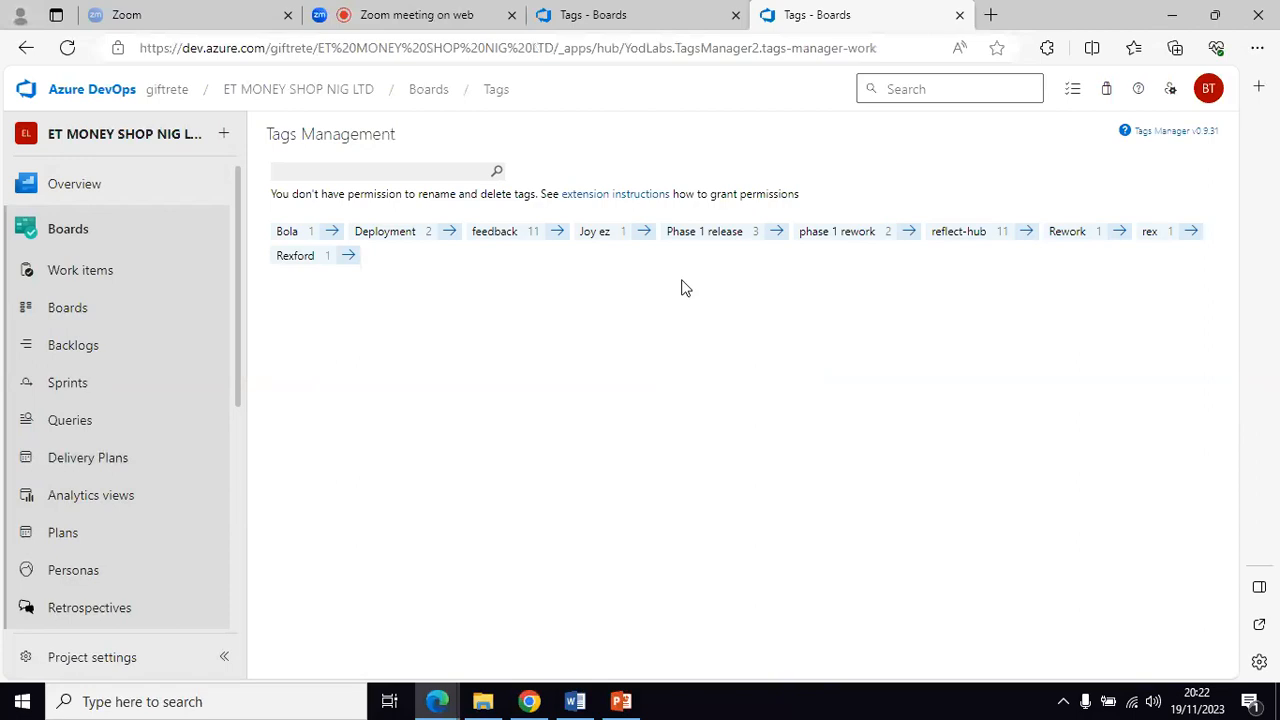
Step: List the 2 work items tagged 'phase 1 rework', then switch to the Zoom meeting tab
left_click(908, 238)
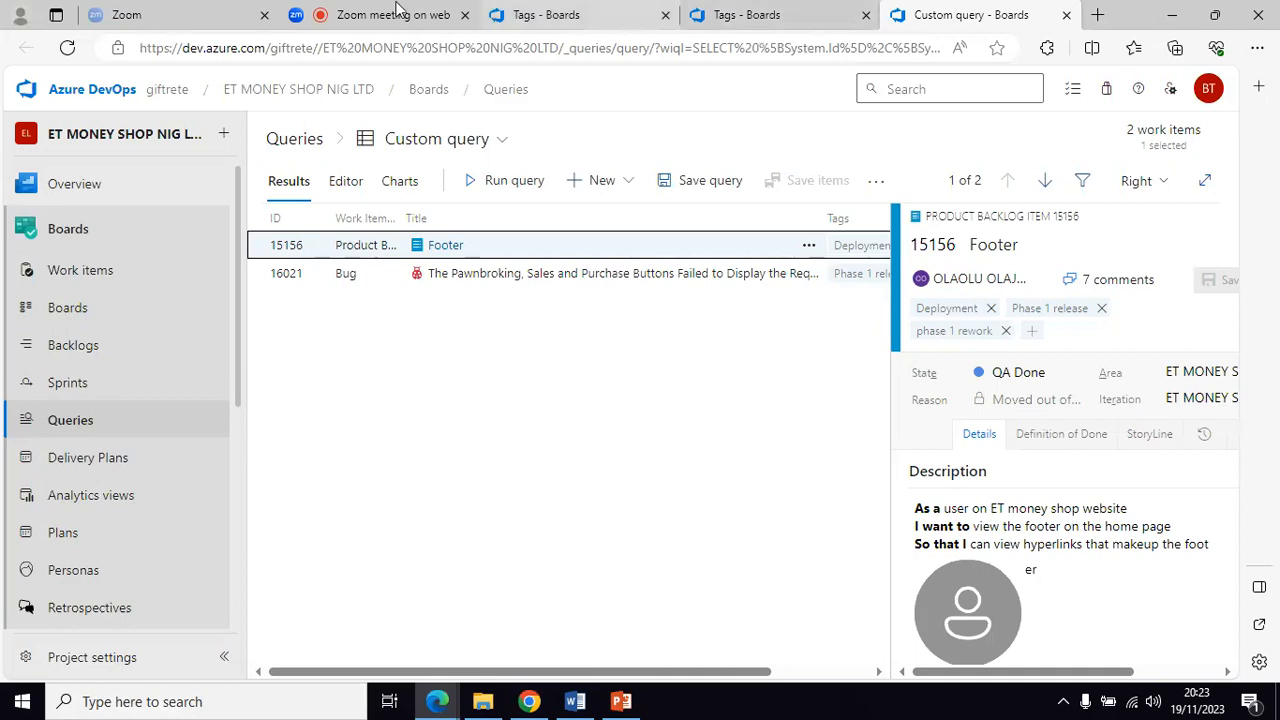
left_click(397, 9)
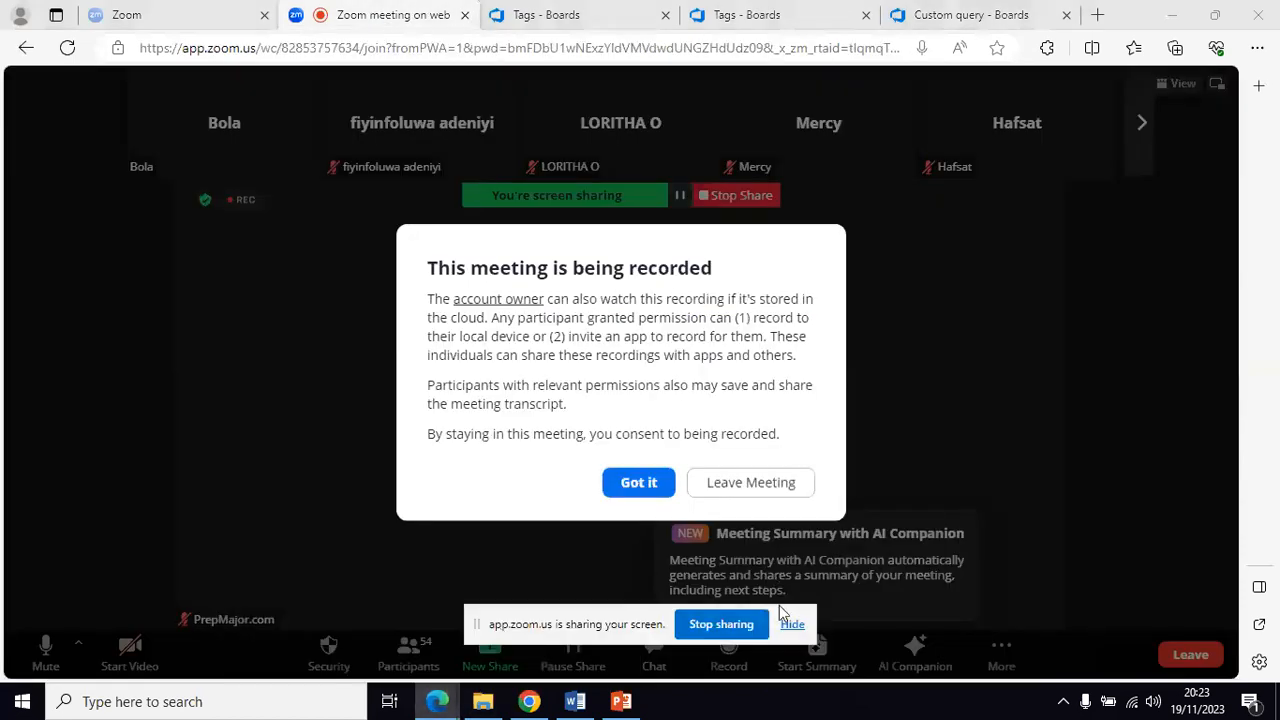